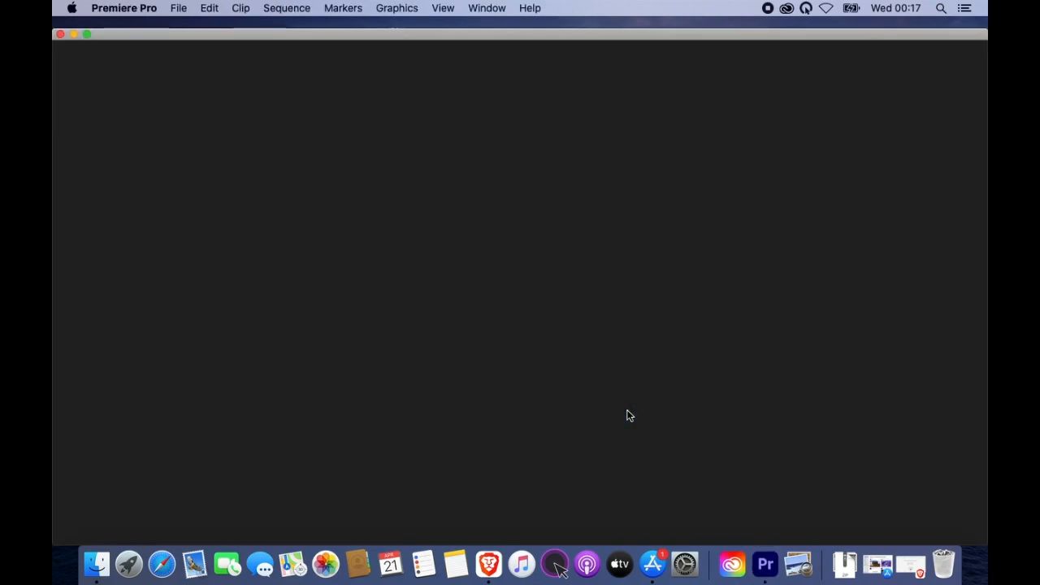
Start a new project and name it Video Lesson 1.
click(629, 414)
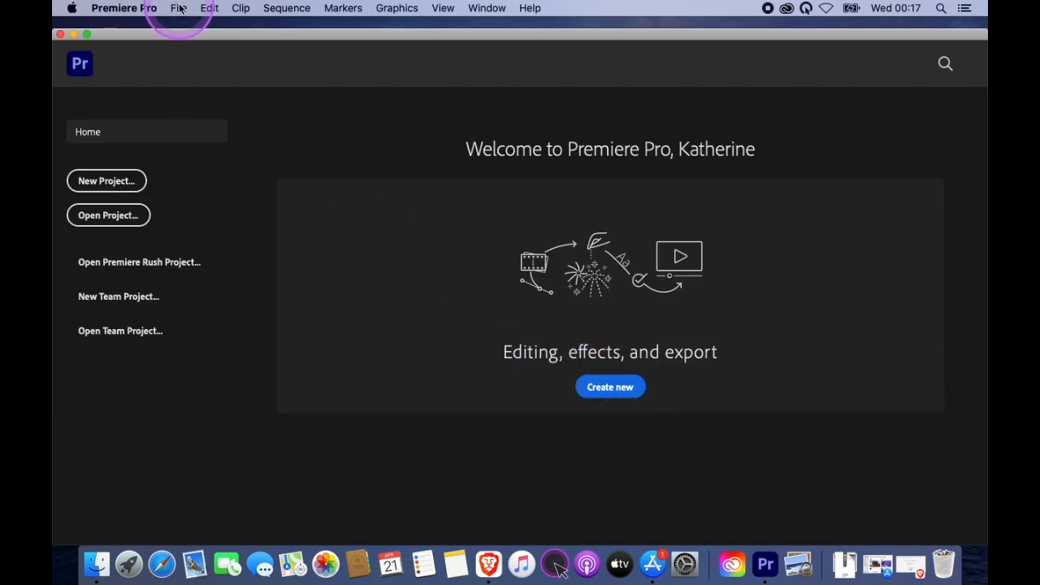
click(107, 181)
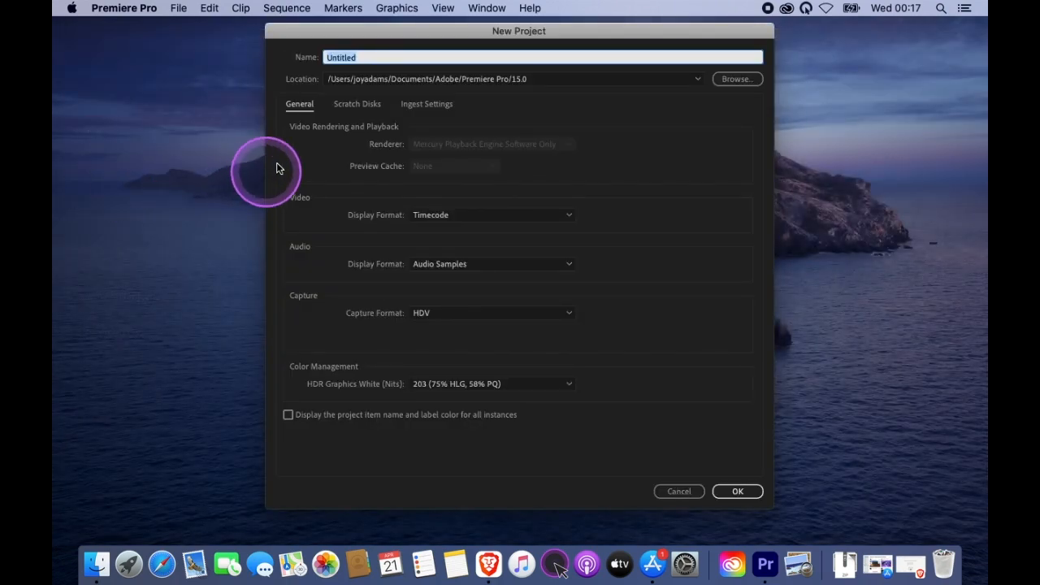
click(372, 67)
text(V)
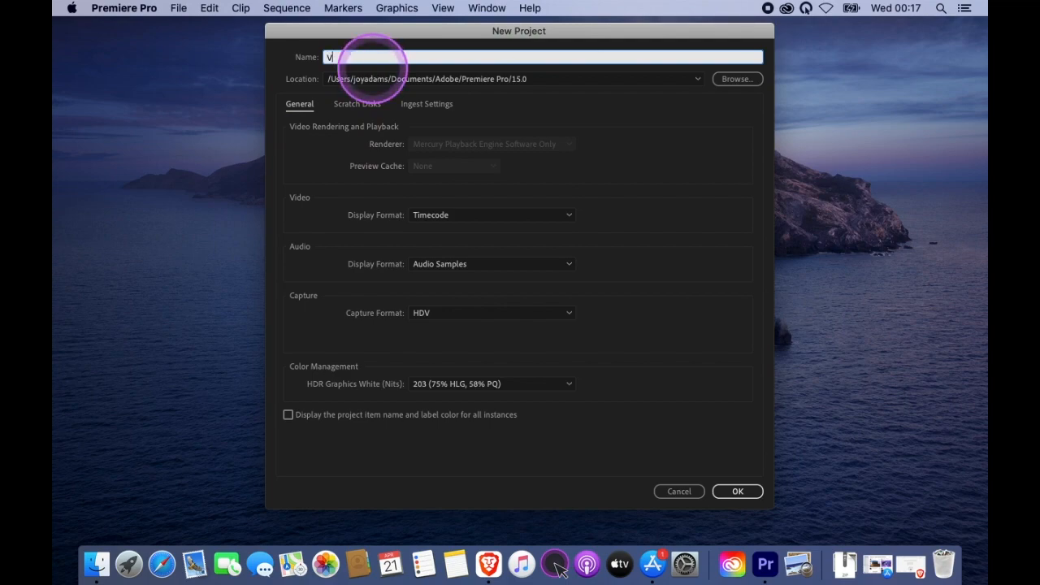
text(ideo Lesson 1)
click(725, 84)
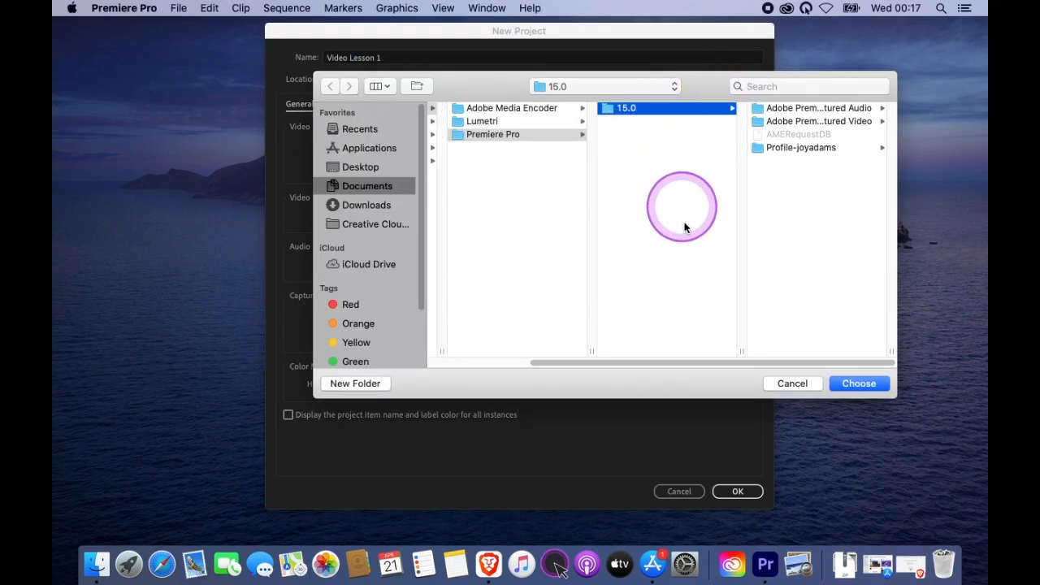
click(792, 383)
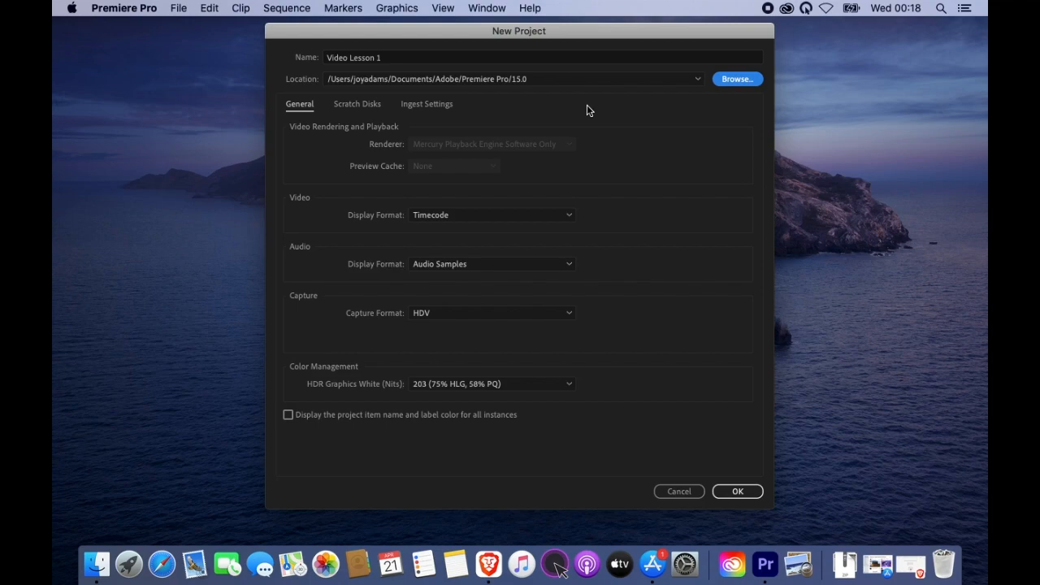
click(731, 81)
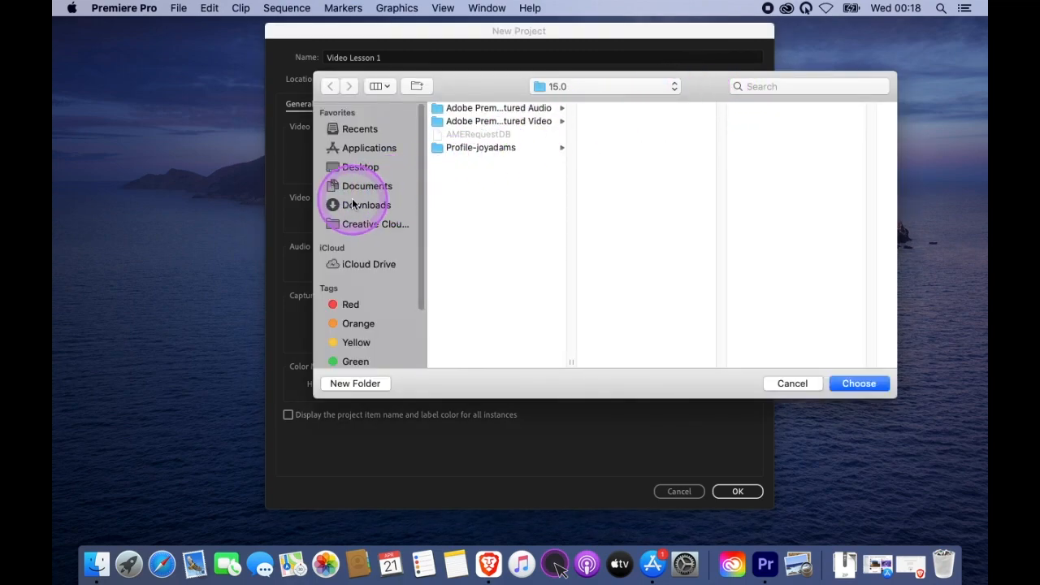
click(359, 188)
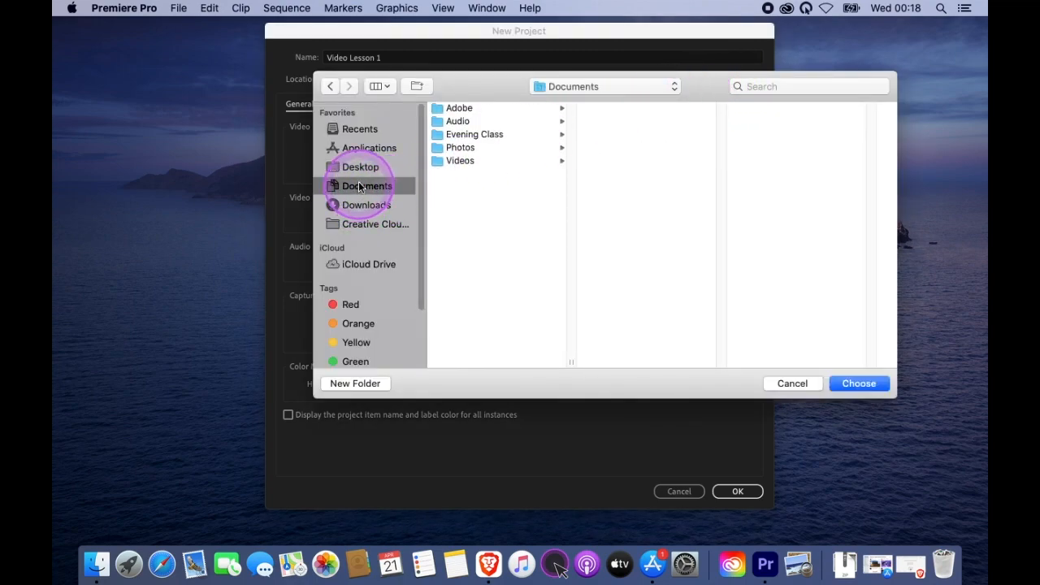
click(363, 169)
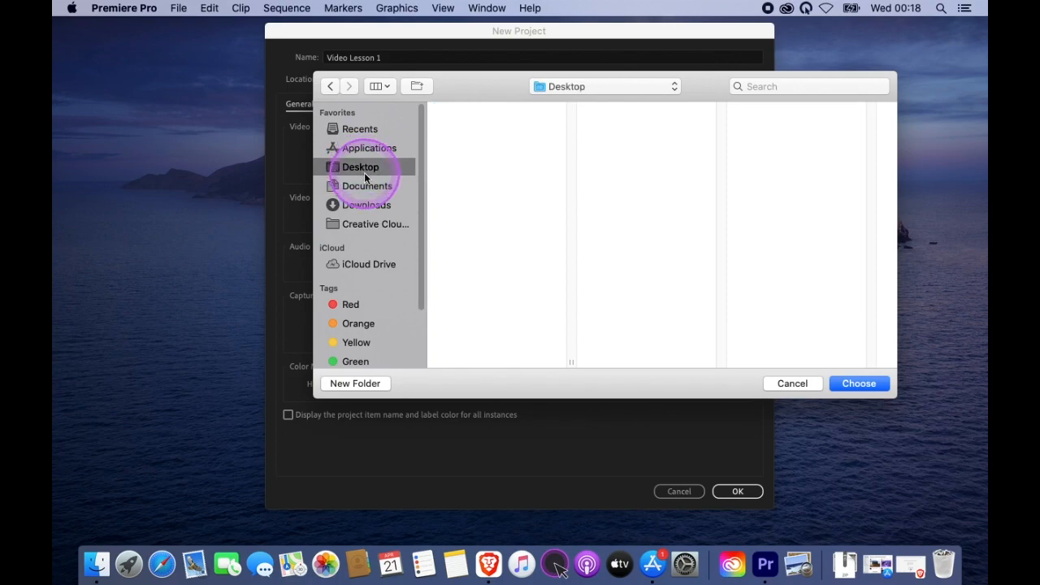
click(786, 383)
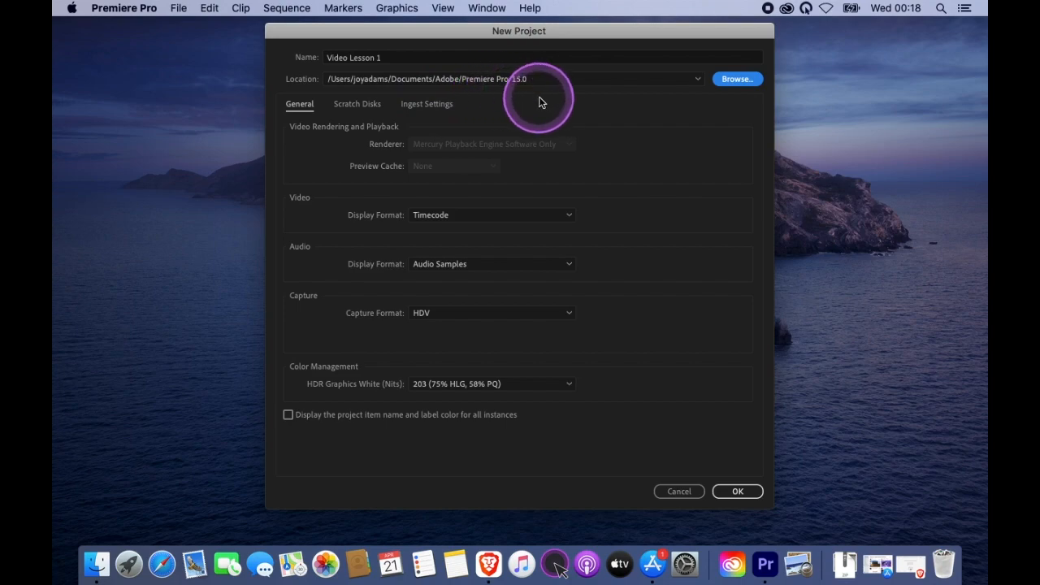
Create the project with the default save location and general settings.
click(737, 493)
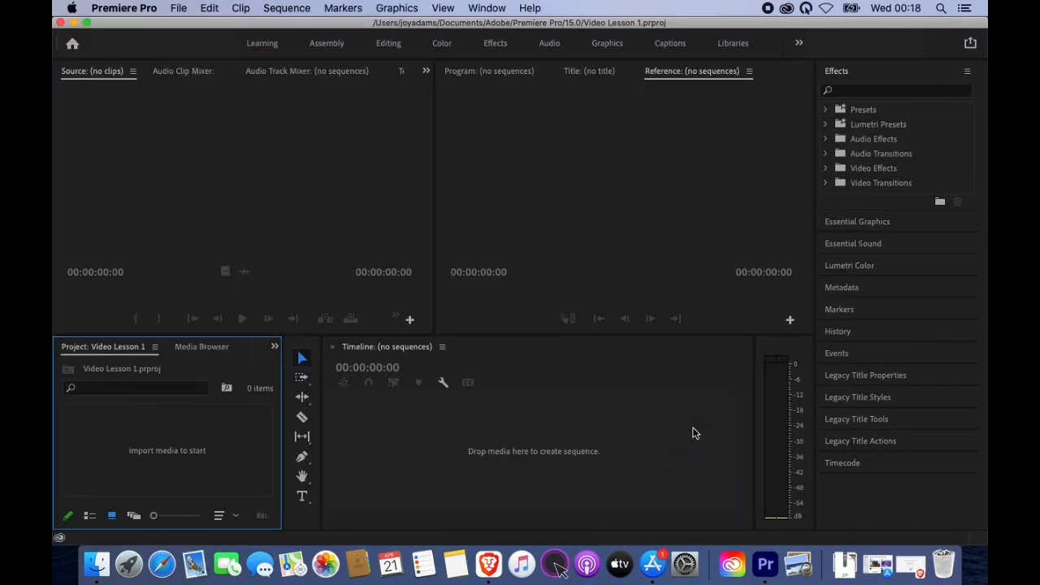
click(695, 432)
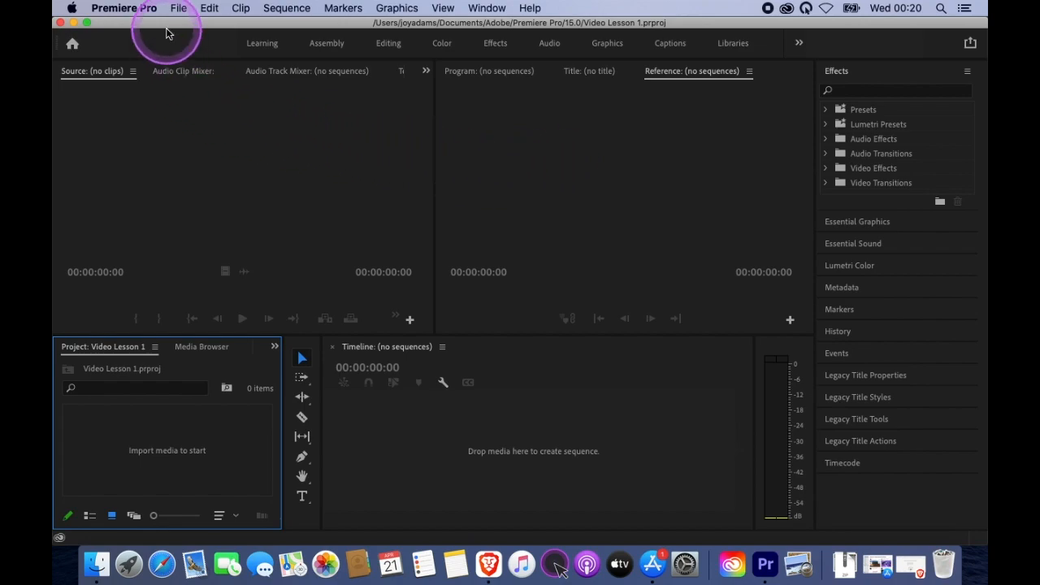
Import the whole Audio folder from Documents into the project.
click(178, 8)
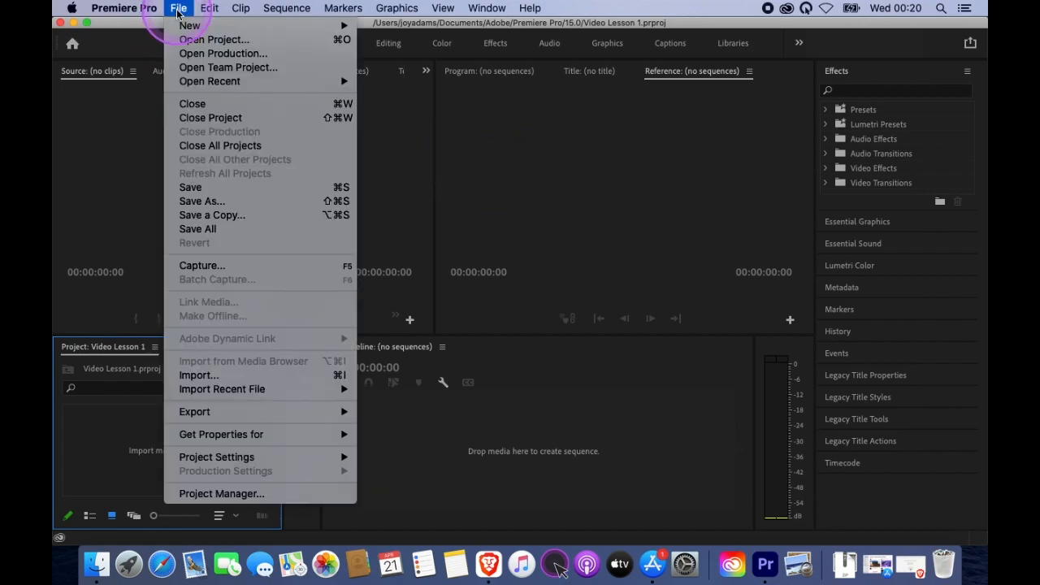
click(200, 377)
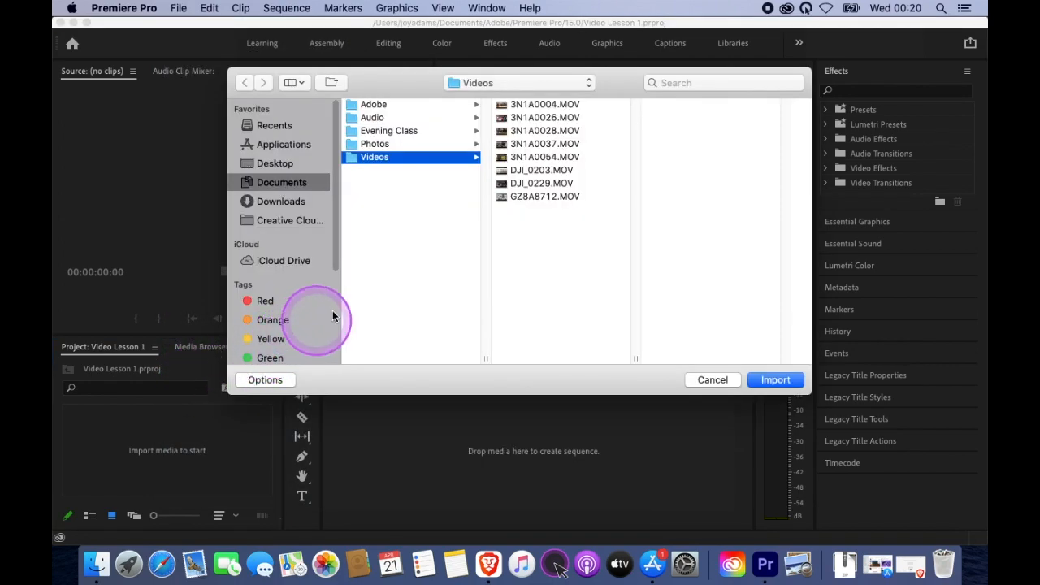
click(288, 186)
click(388, 214)
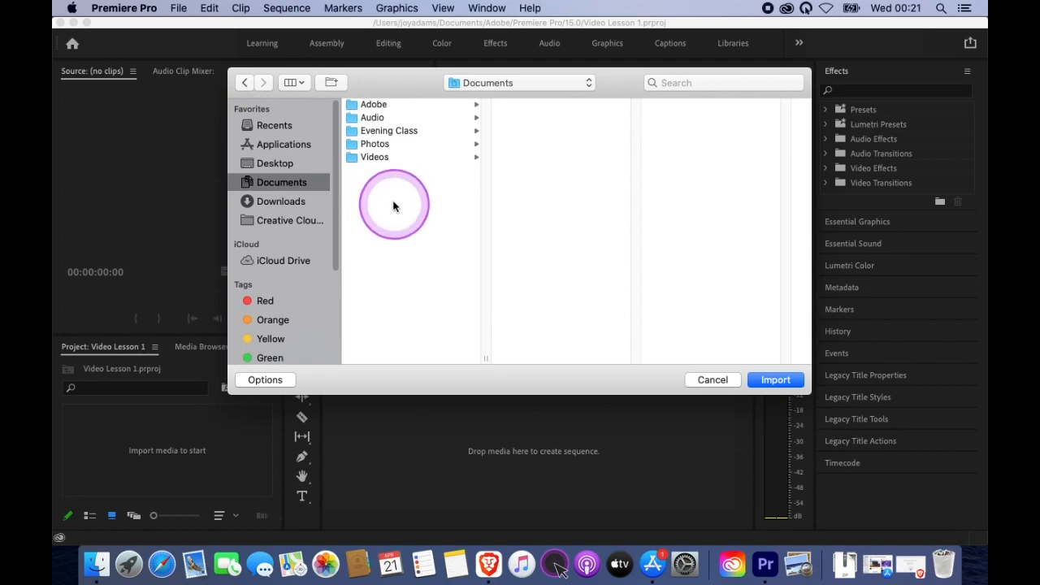
click(373, 159)
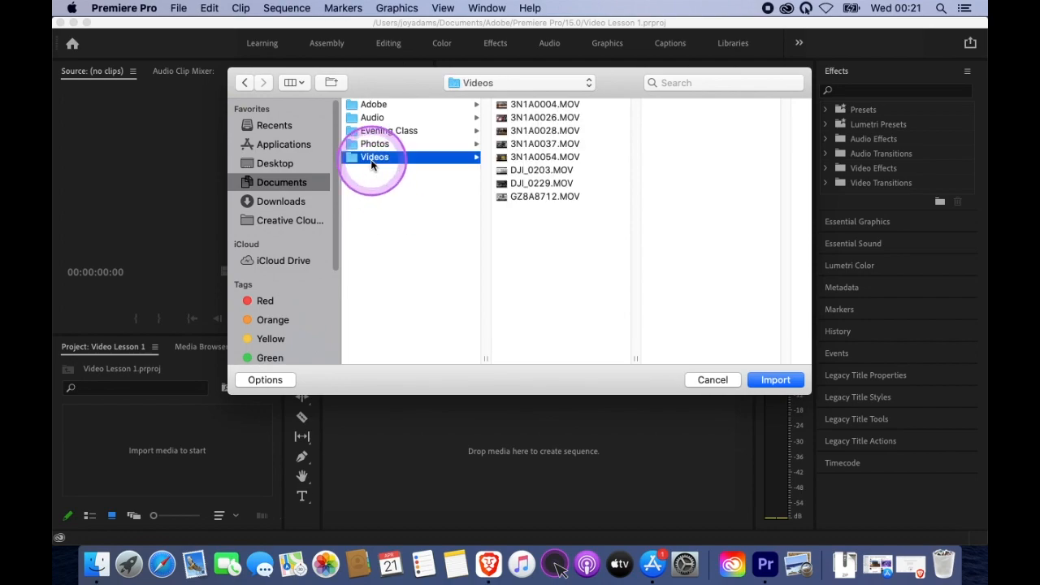
click(373, 144)
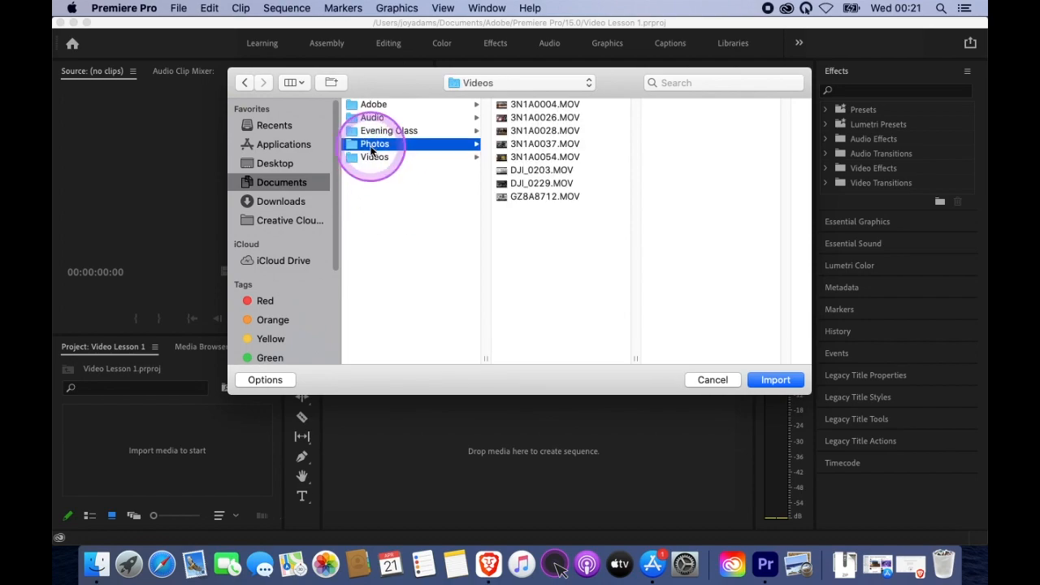
click(374, 117)
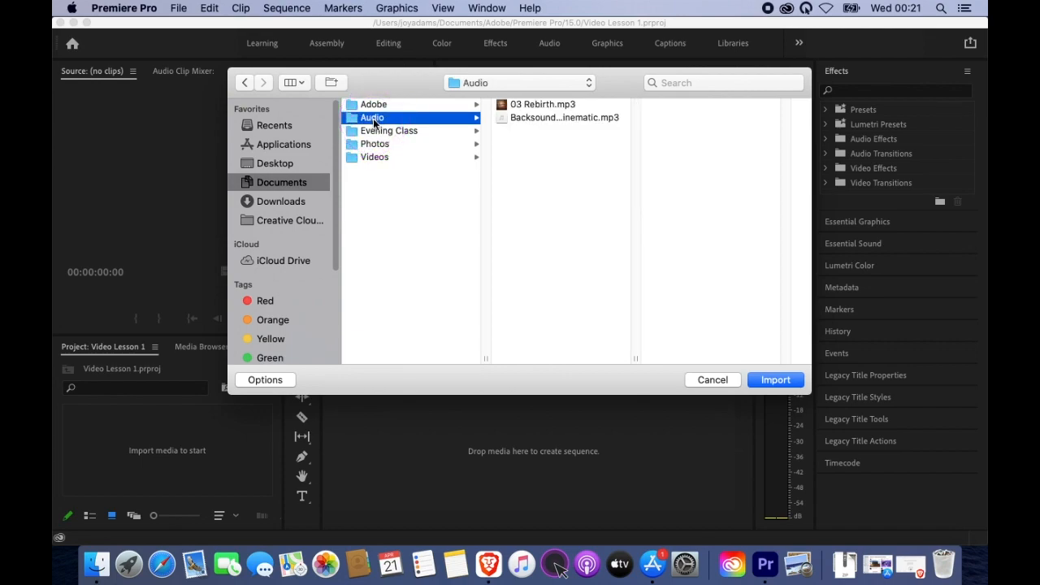
click(772, 383)
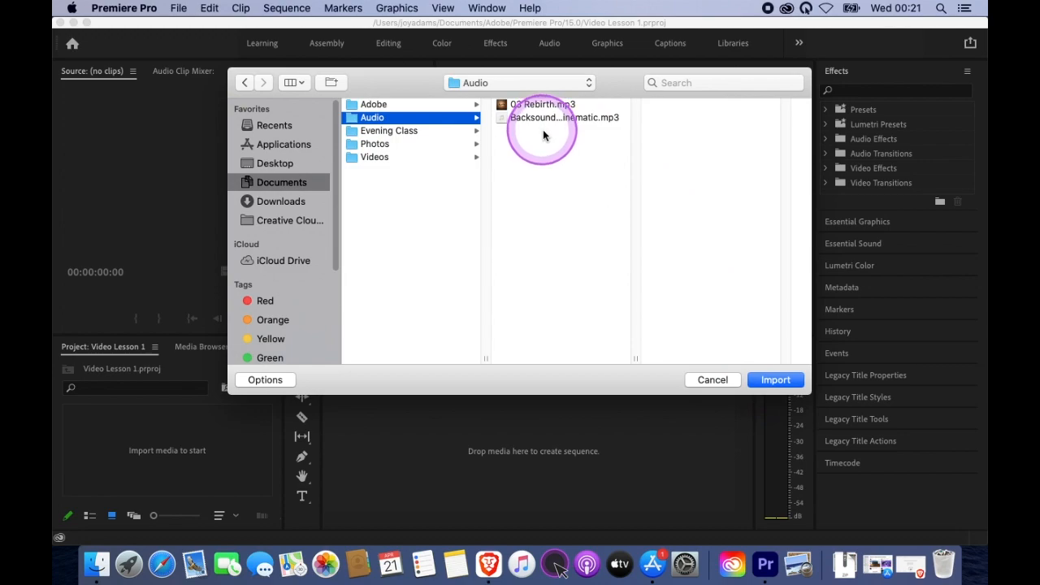
click(776, 381)
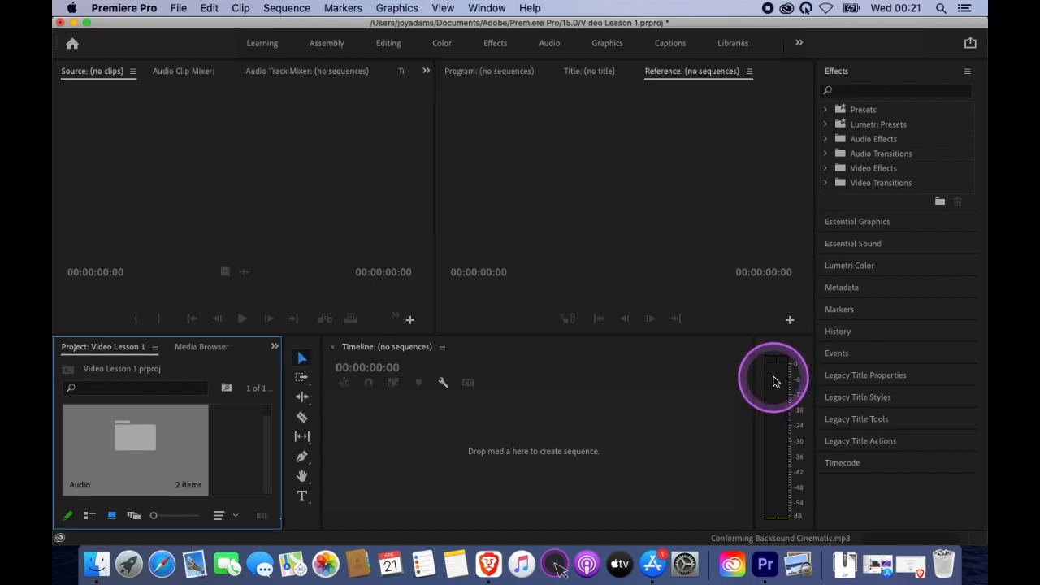
Open the imported Audio bin to view its clips and return to the project's root level.
click(227, 438)
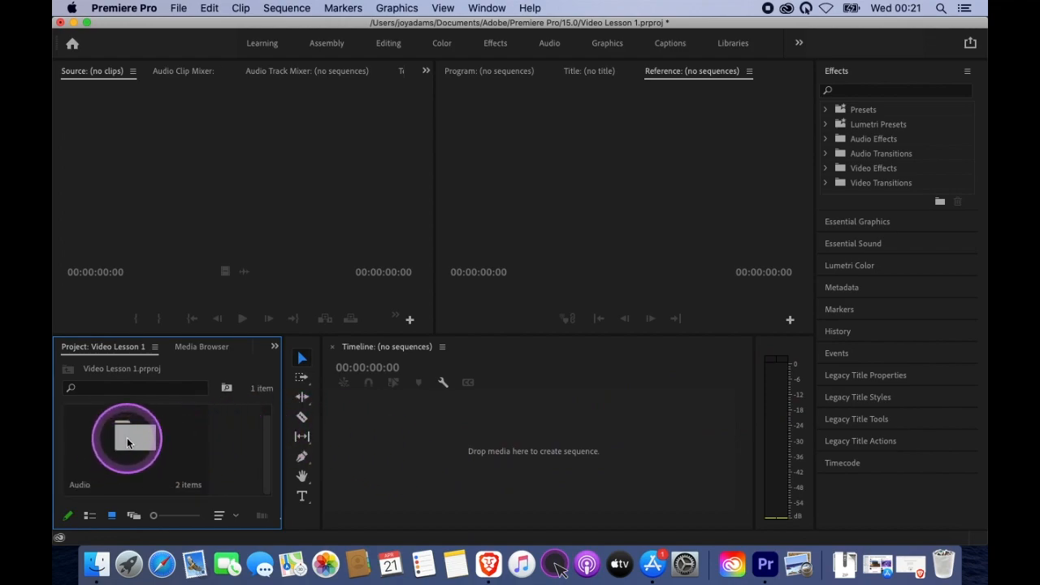
double_click(127, 443)
click(227, 440)
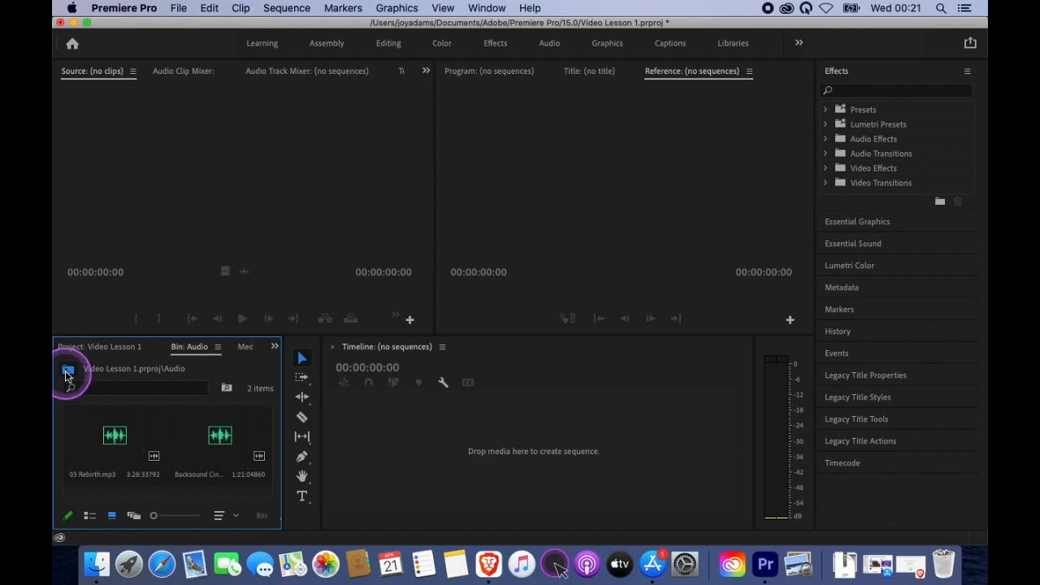
click(67, 375)
click(232, 443)
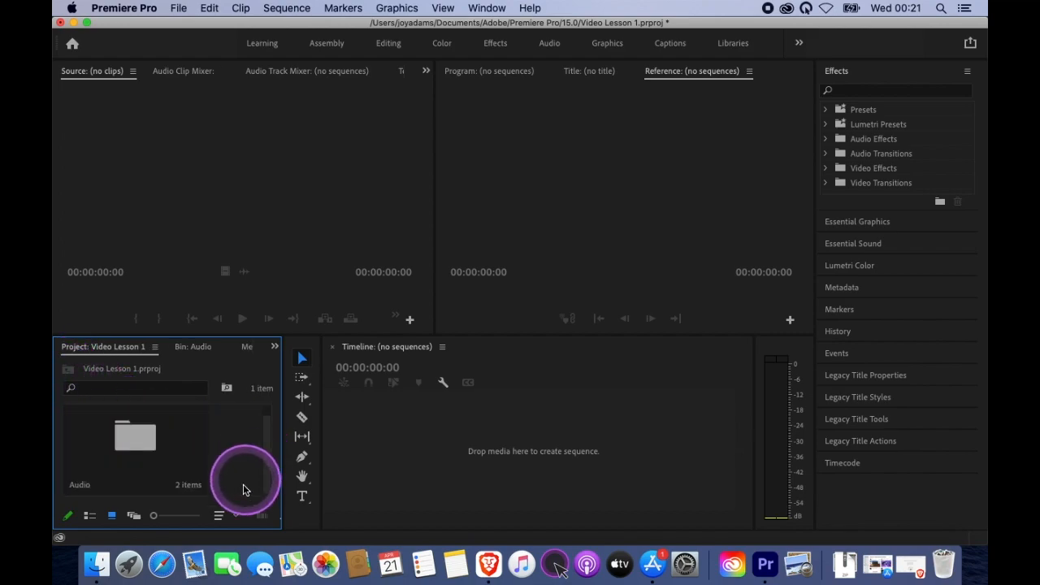
Widen the project area and create a new bin named Video beside the Audio bin.
drag(282, 431, 420, 436)
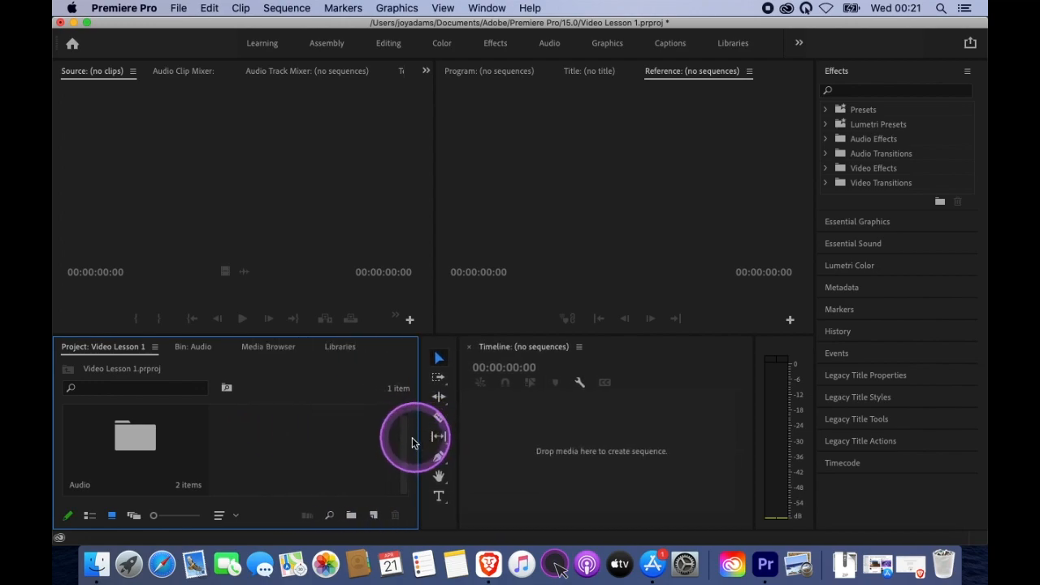
click(352, 518)
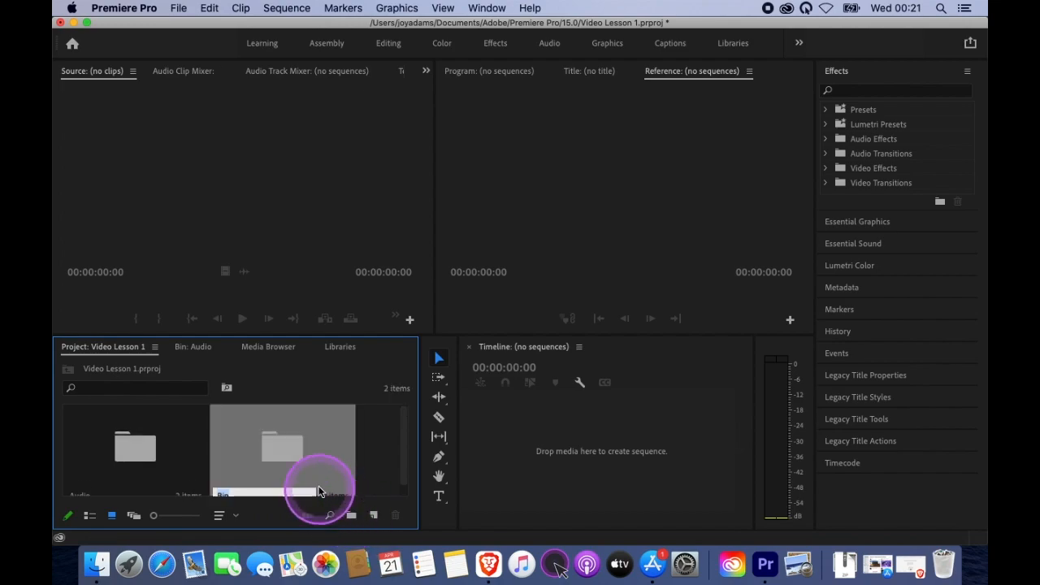
click(331, 448)
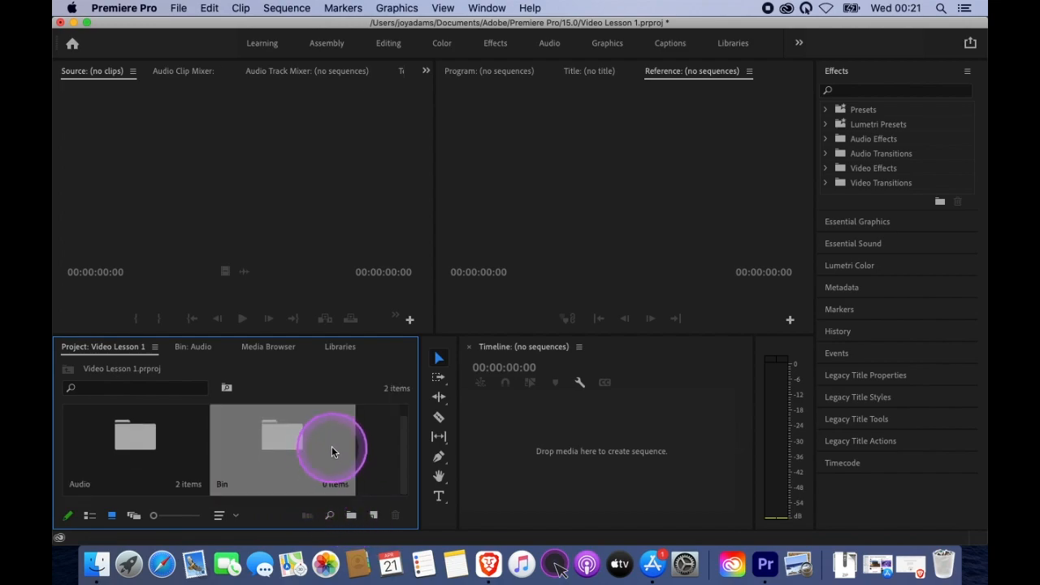
click(221, 485)
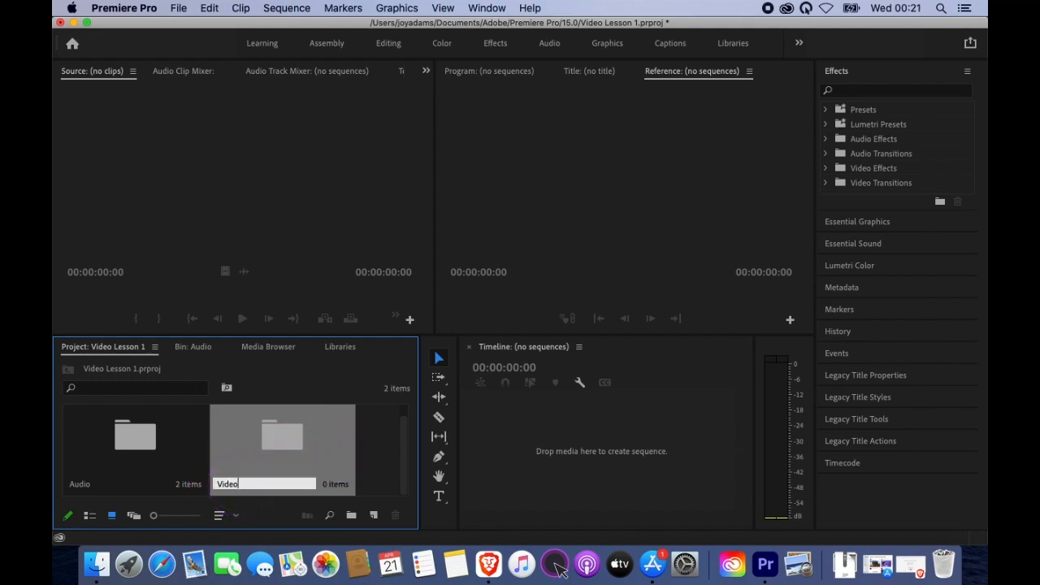
text(Video)
click(359, 448)
Open the Video bin and start an import into it from the Videos folder in Documents.
double_click(273, 444)
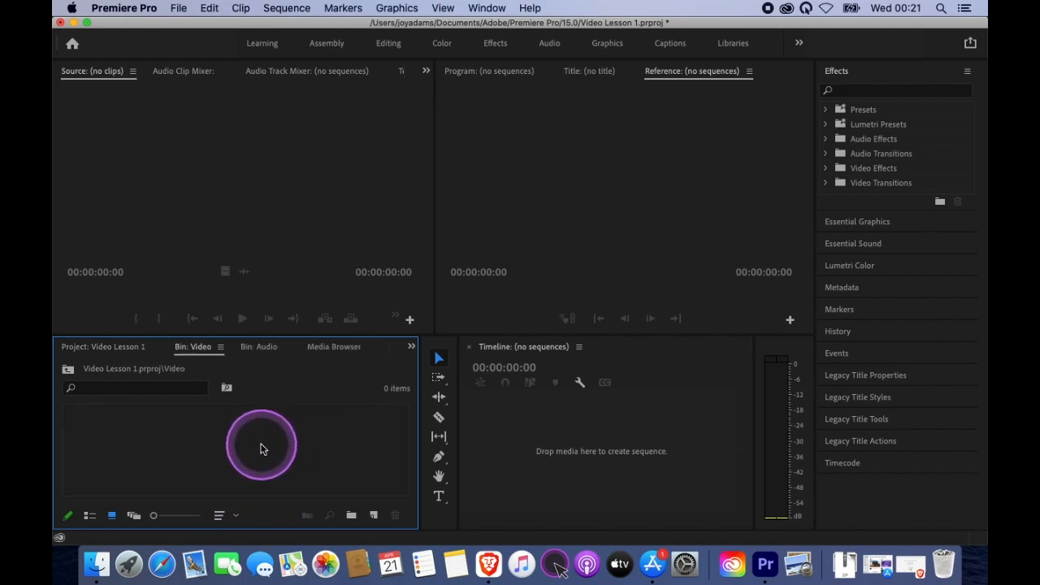
right_click(185, 449)
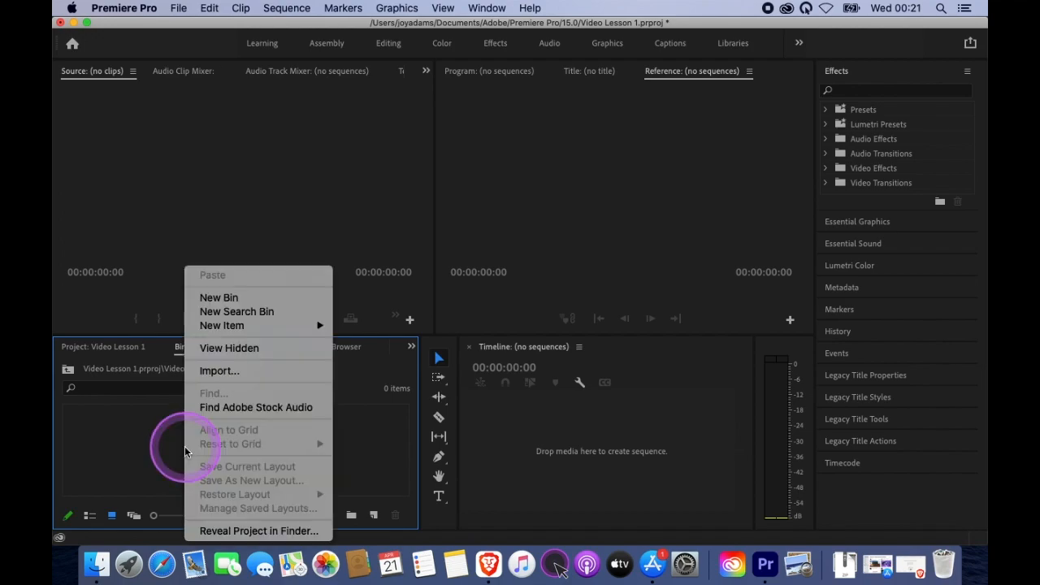
click(217, 373)
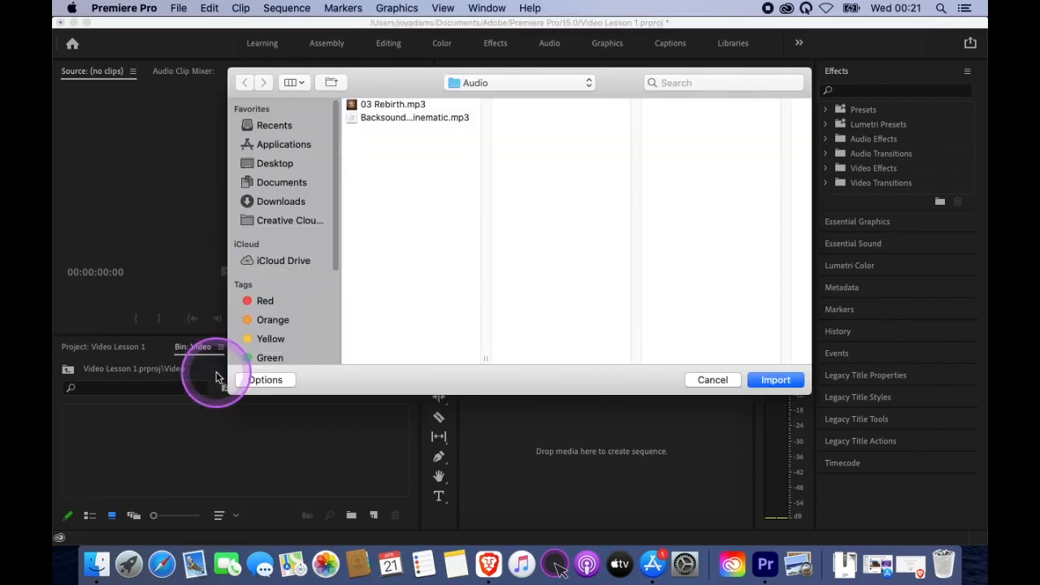
click(281, 183)
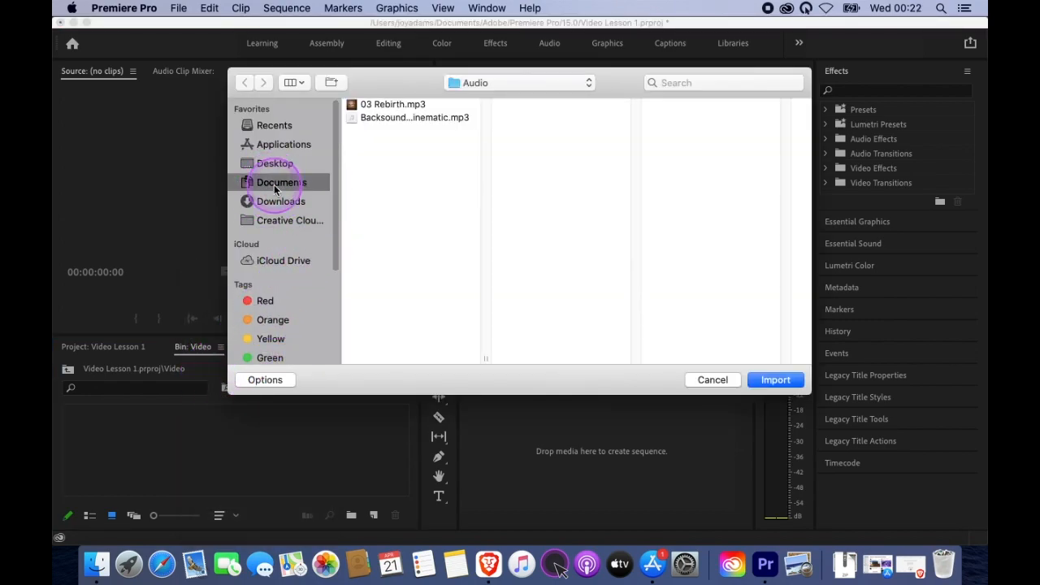
click(351, 160)
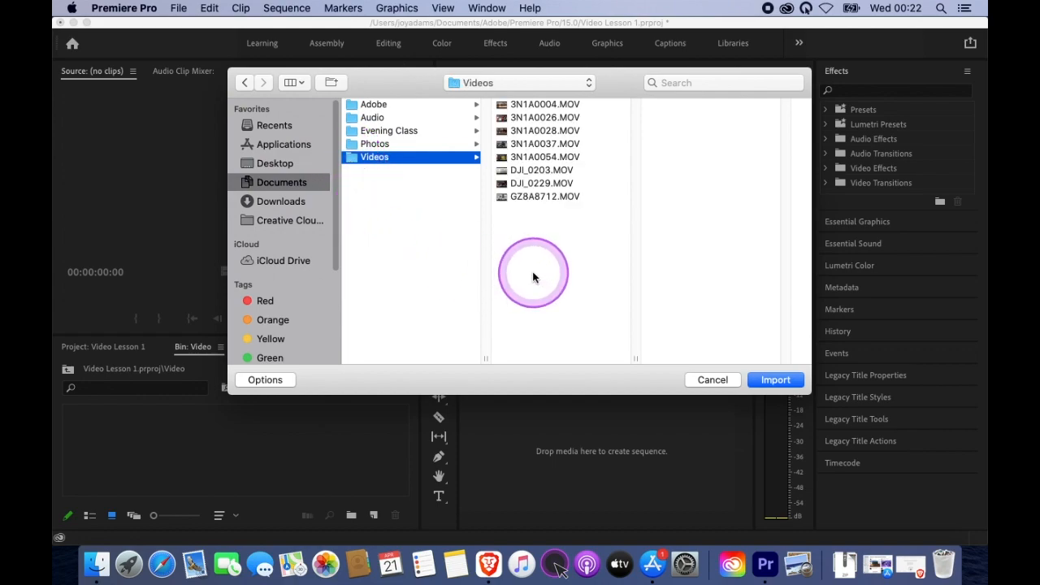
Import DJI_0203.MOV, DJI_0229.MOV and GZ8A8712.MOV from the Videos folder into the Video bin.
click(520, 197)
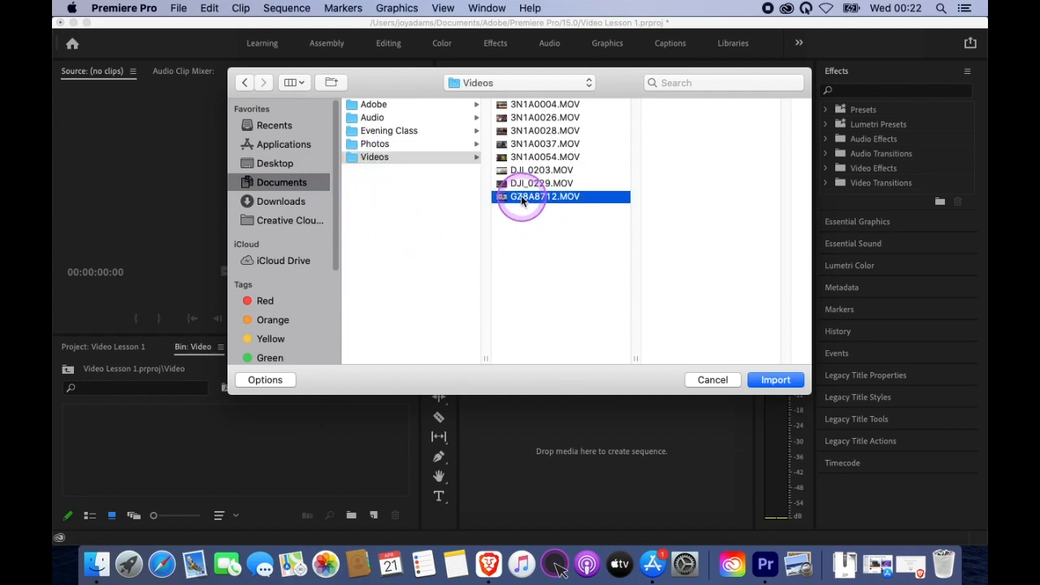
shift+click(515, 185)
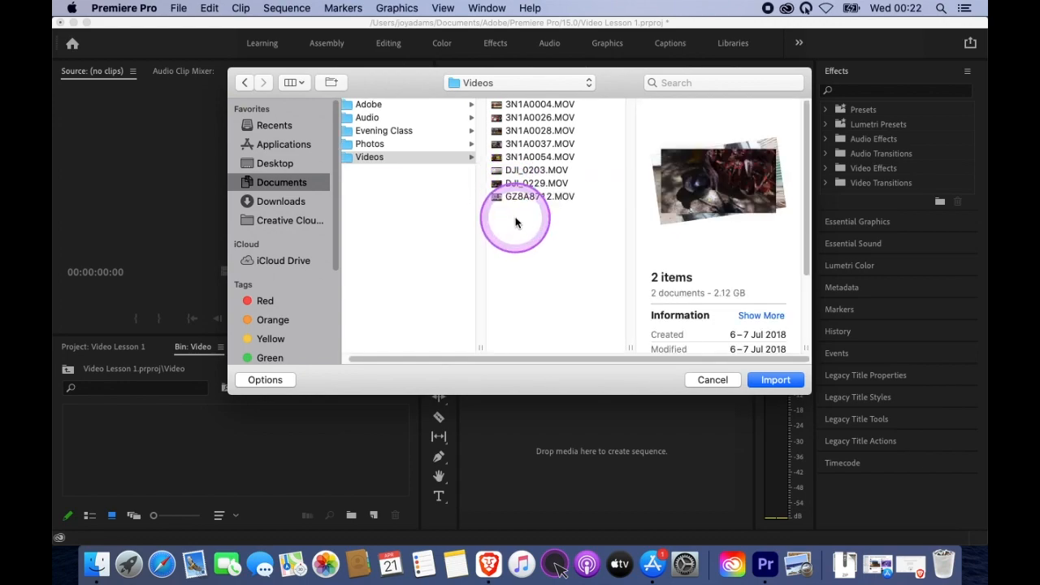
click(512, 216)
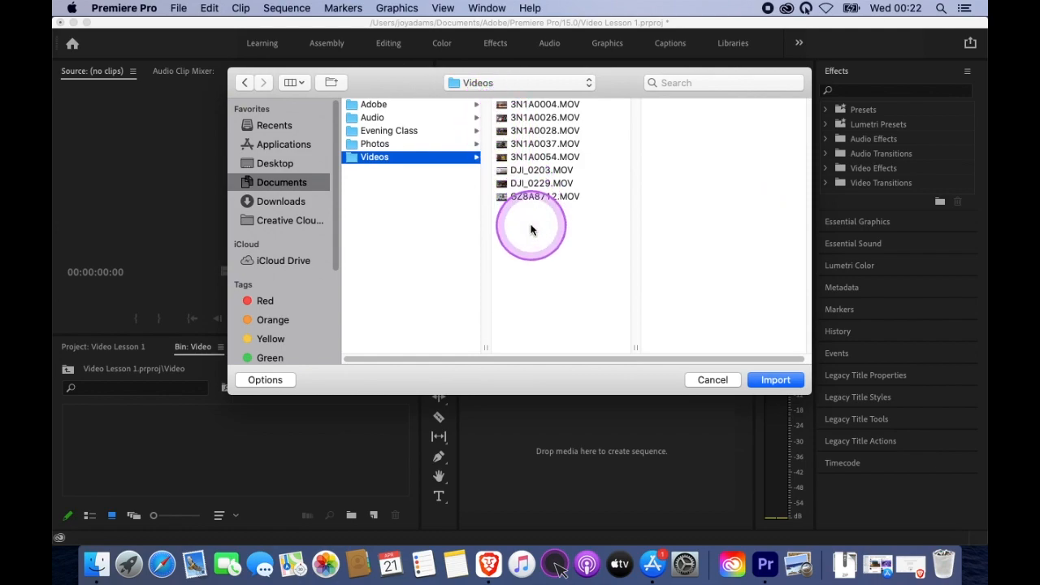
drag(536, 229, 518, 177)
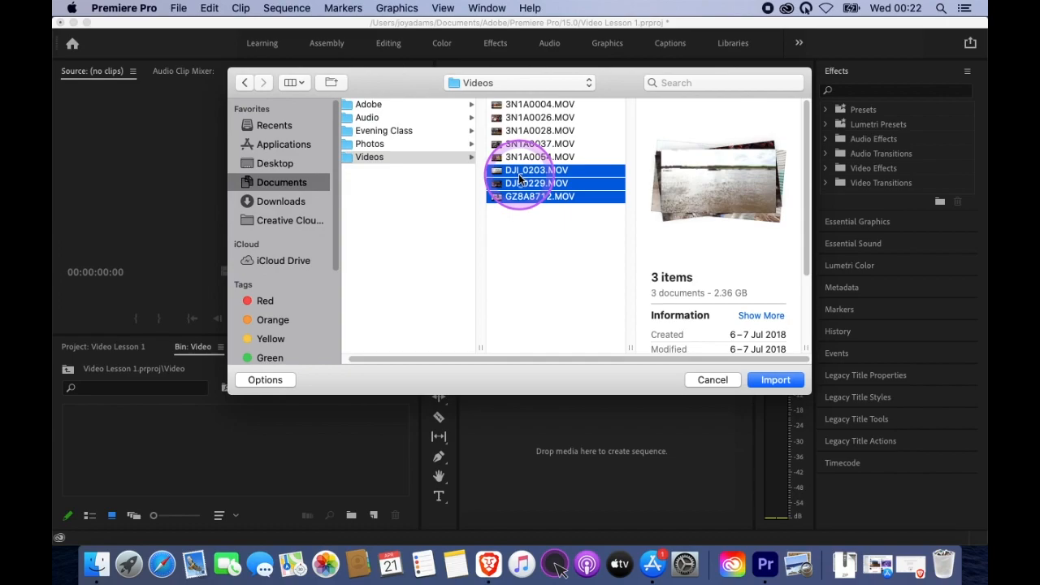
click(770, 379)
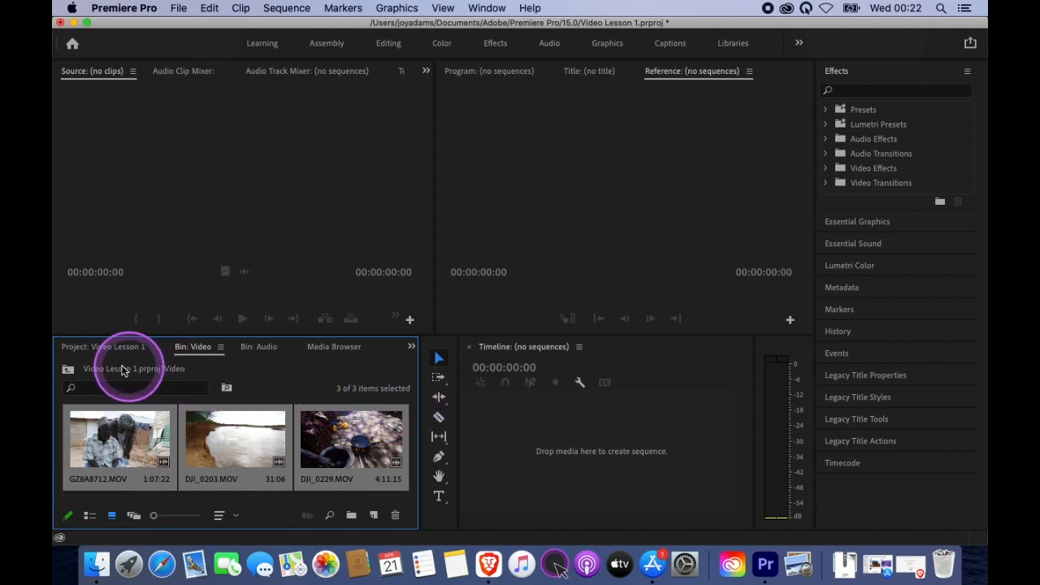
Return to the project's root level, create a new bin named Photos and open it.
click(68, 368)
click(378, 438)
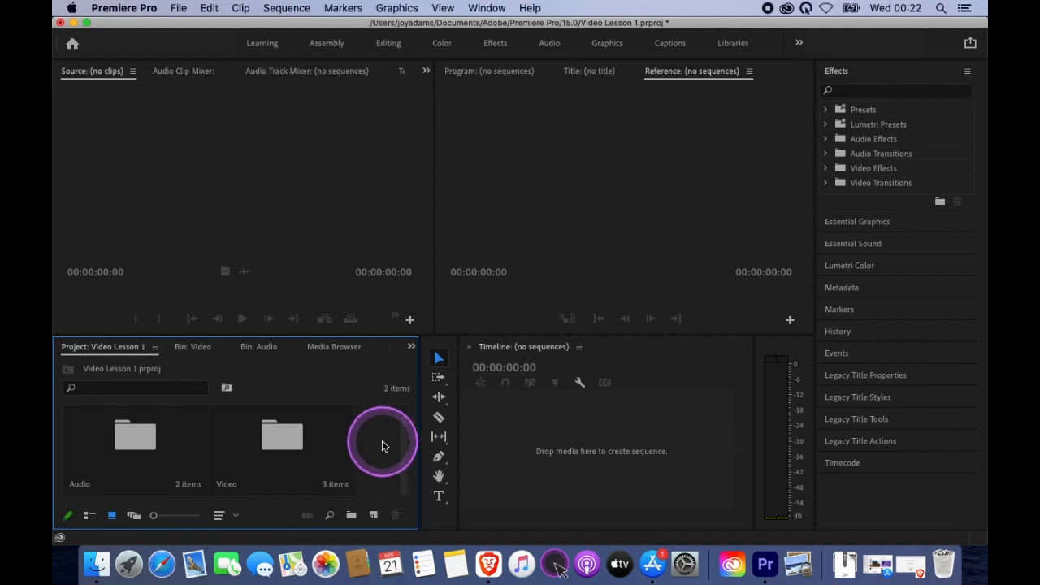
click(352, 521)
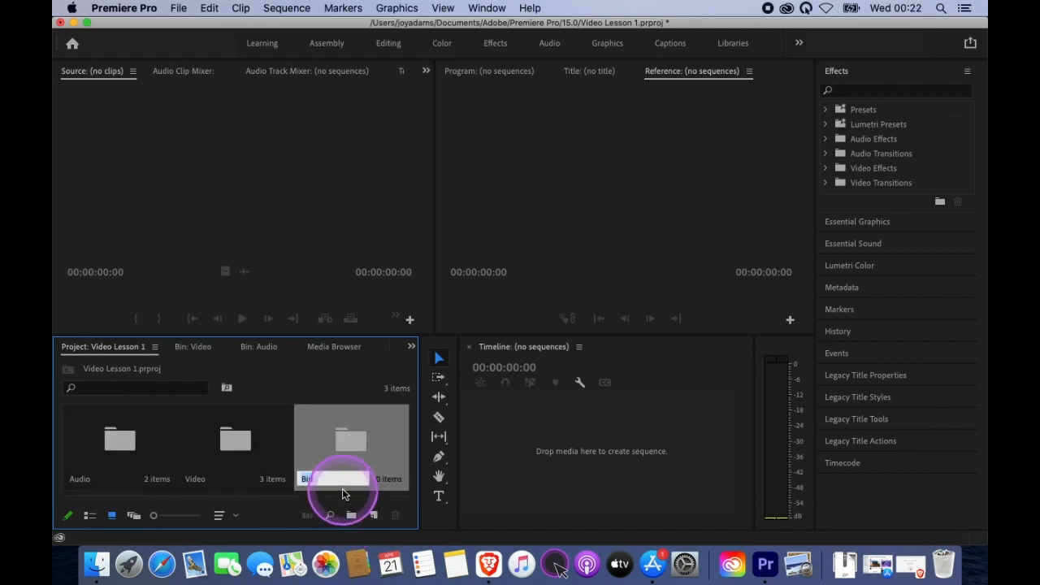
text(A)
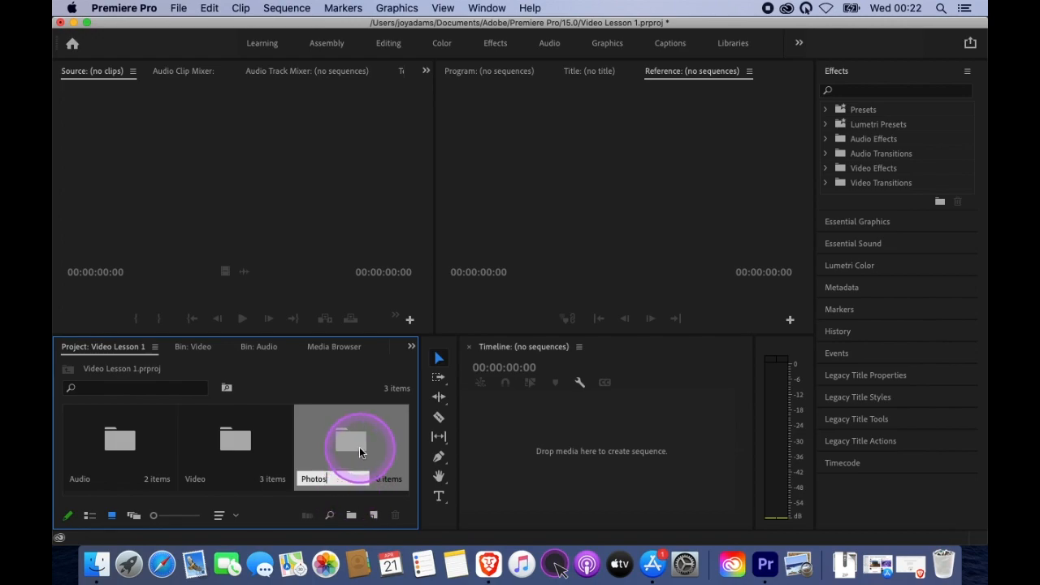
click(359, 447)
double_click(359, 446)
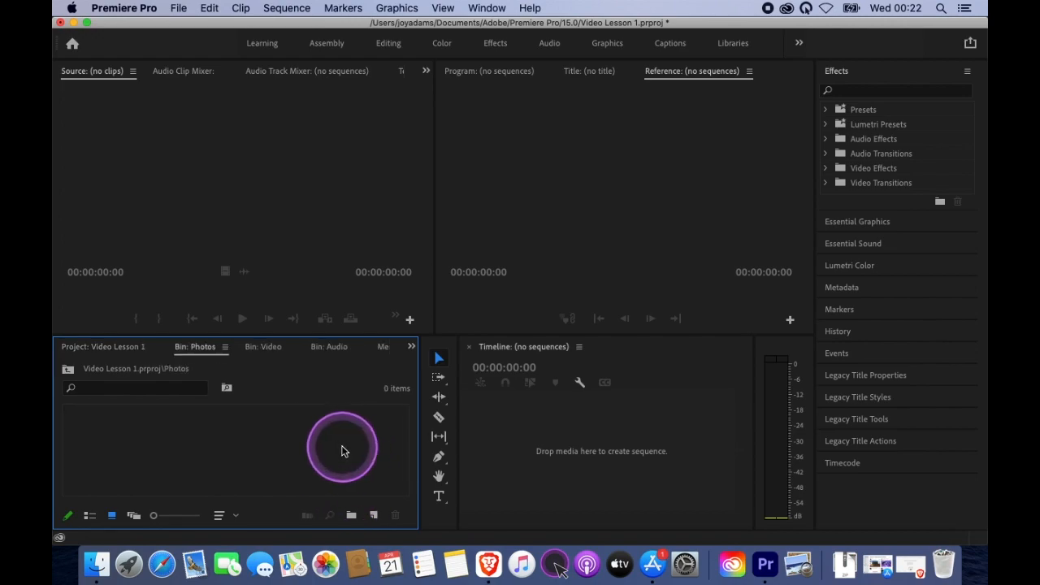
Import the whole Photos folder from Documents into the Photos bin.
right_click(344, 447)
click(371, 370)
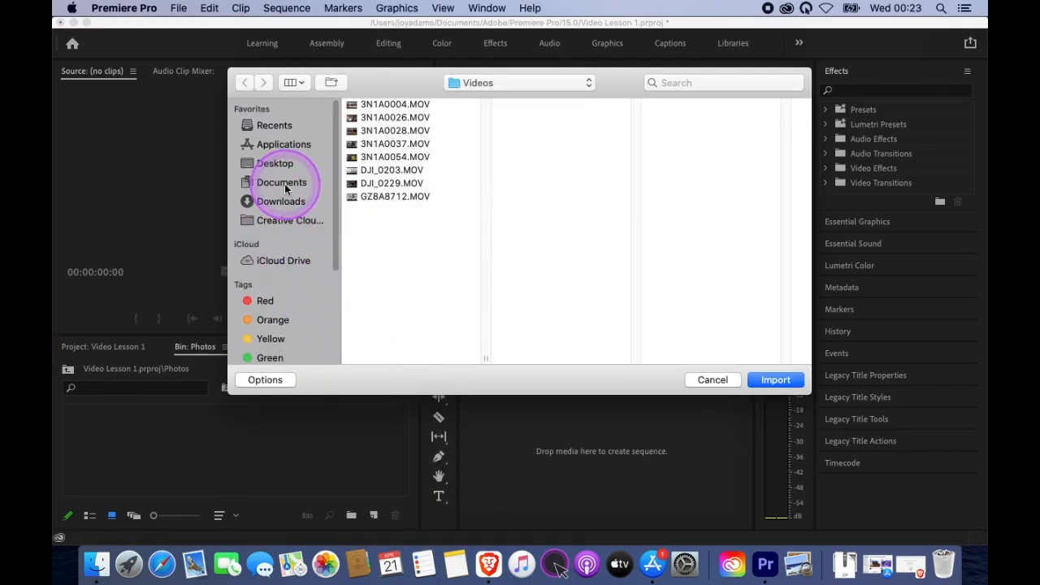
click(282, 182)
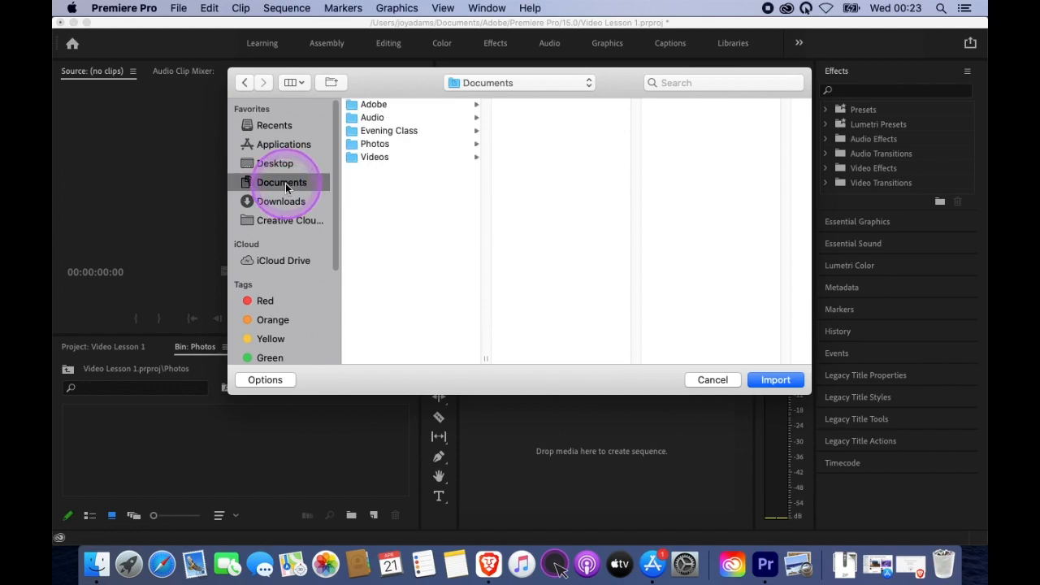
click(367, 144)
key(Return)
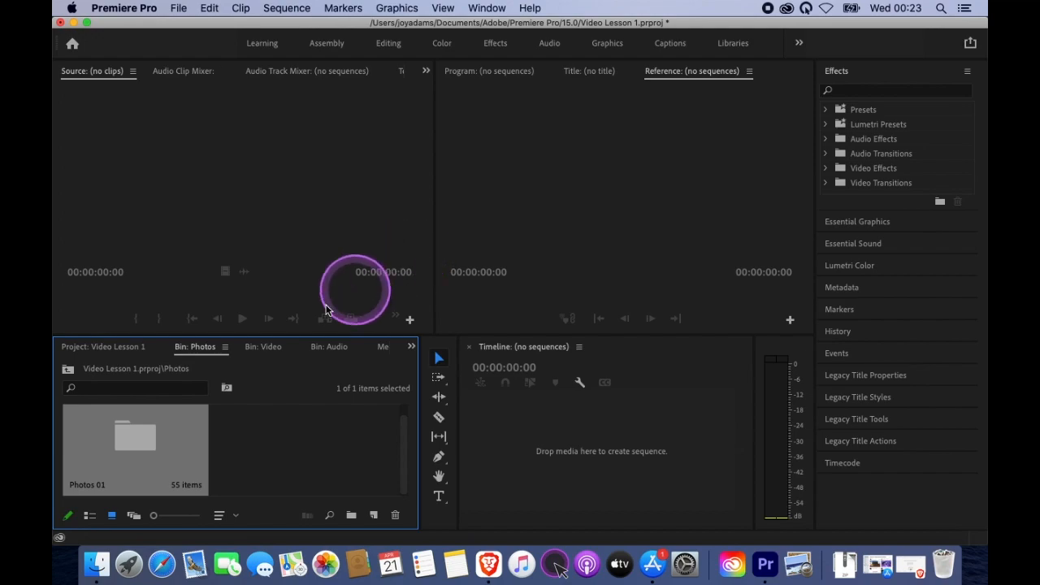
Reopen the Photos bin from the project's root level and clear the nested Photos 01 bin from it.
click(68, 371)
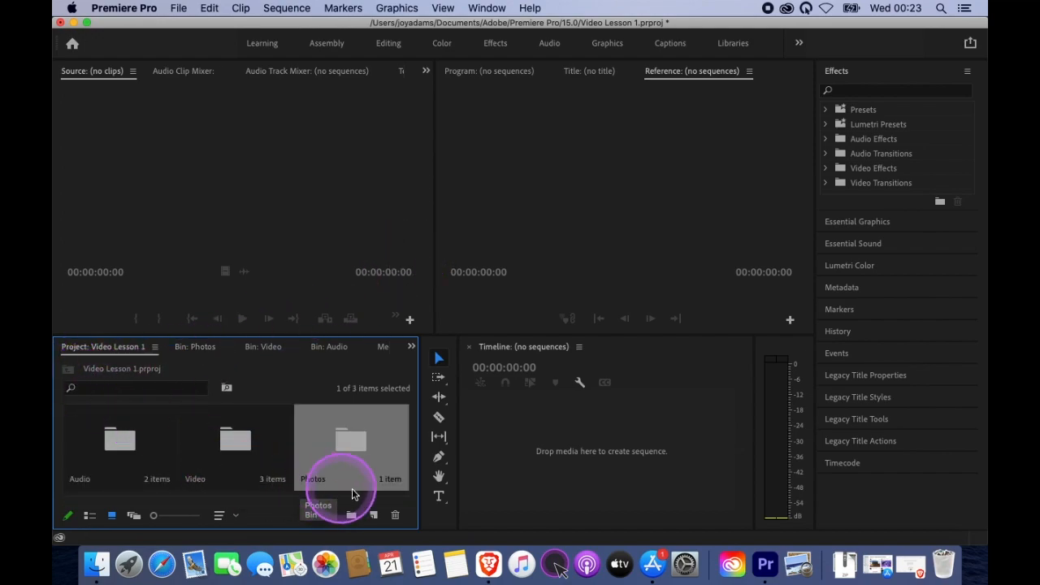
double_click(356, 445)
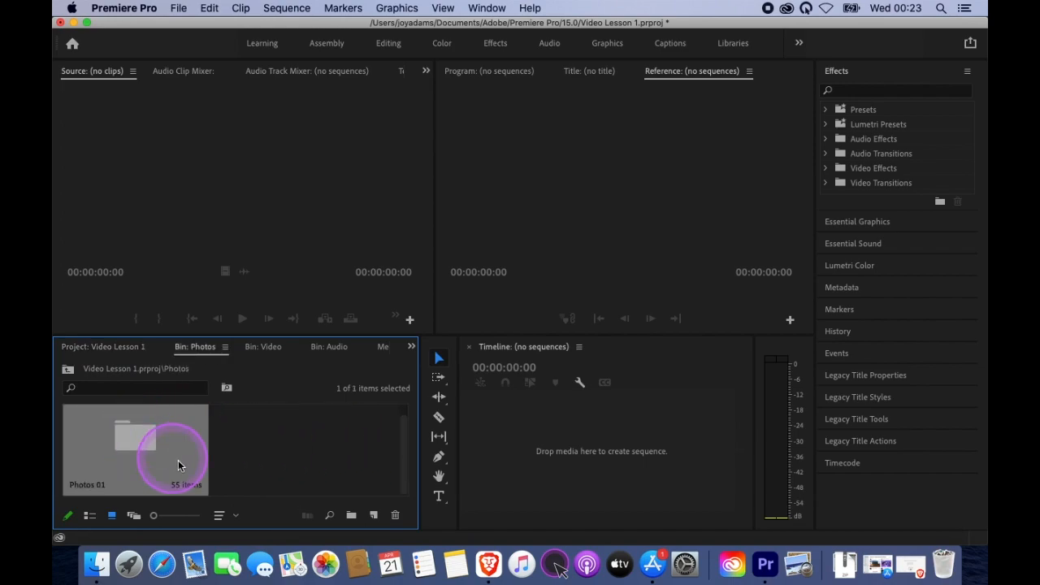
right_click(136, 442)
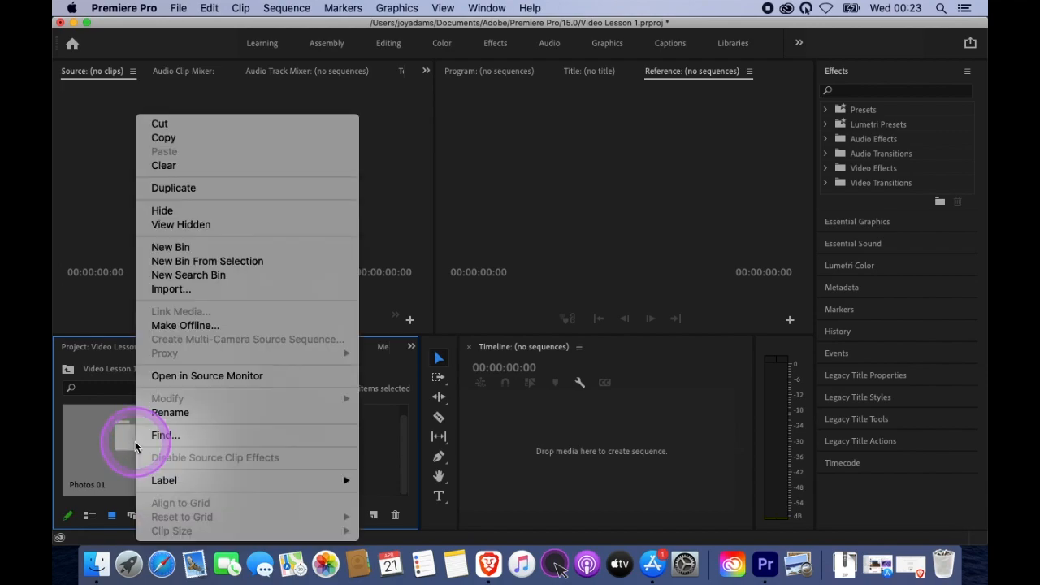
click(170, 165)
Import the images 3N1A0081.JPG to 3N1A0090.JPG from the Photos folder in Documents into the Photos bin.
click(67, 369)
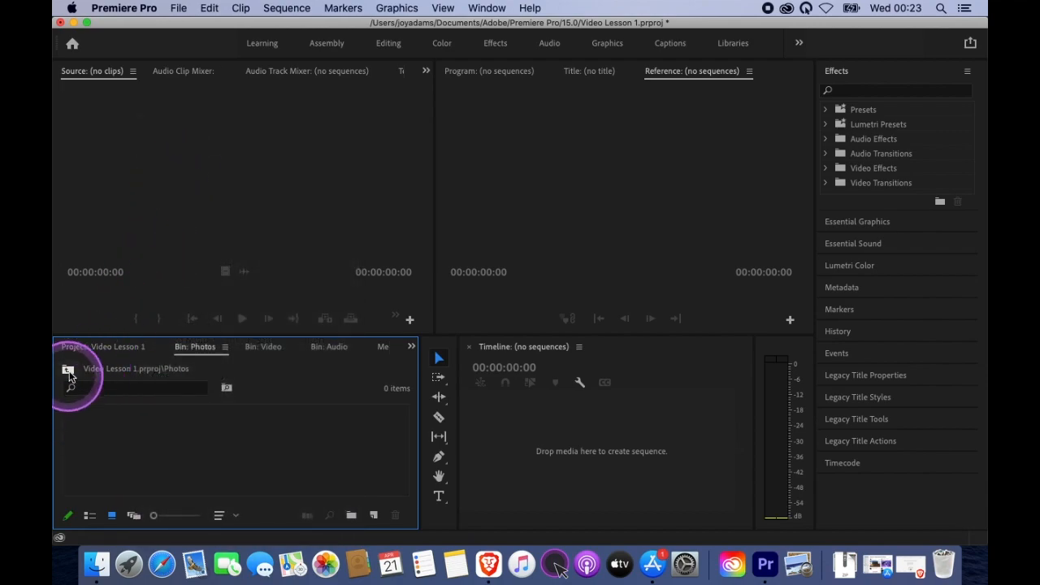
right_click(147, 461)
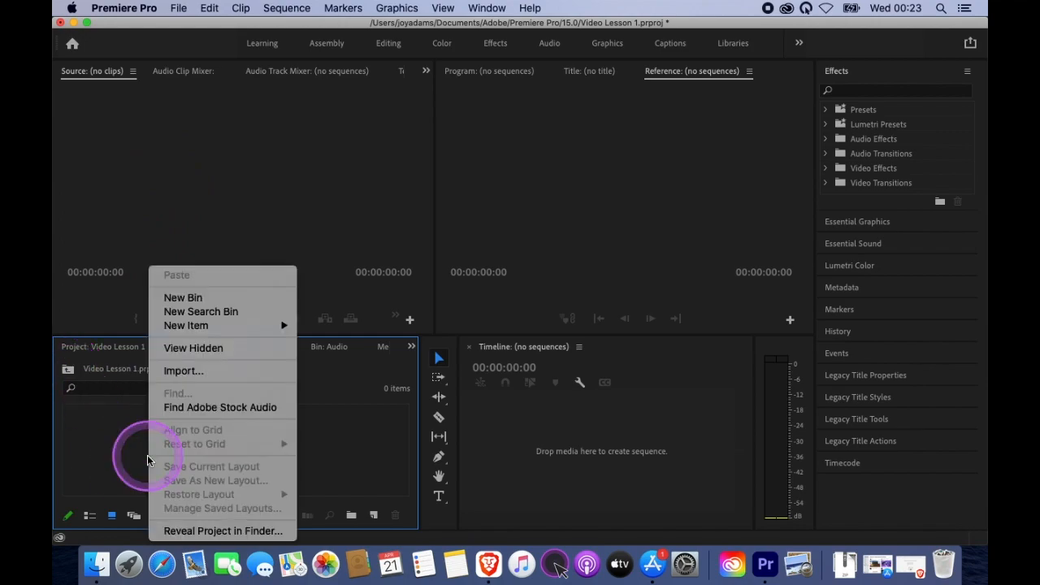
click(186, 371)
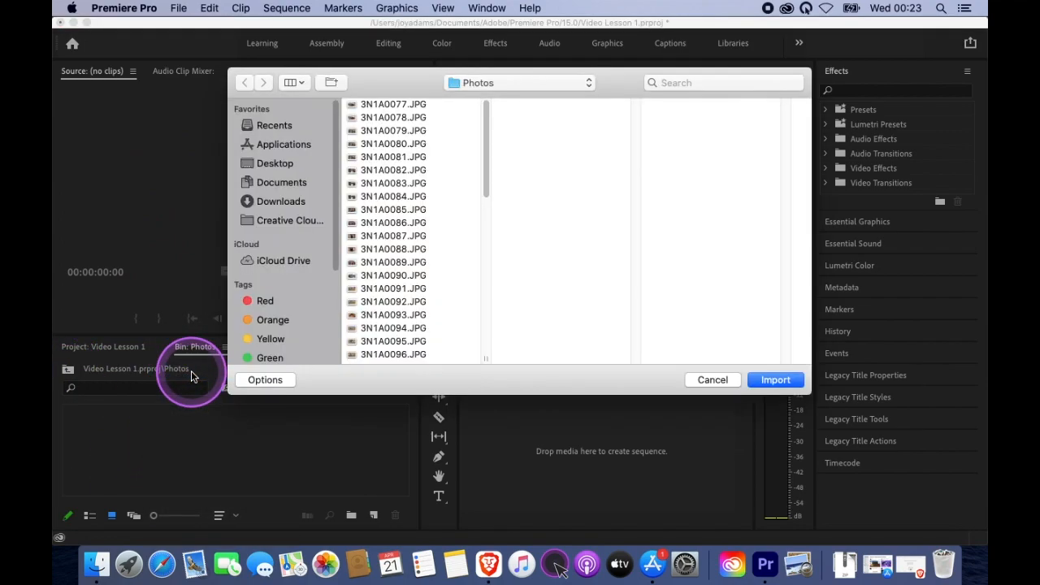
click(270, 184)
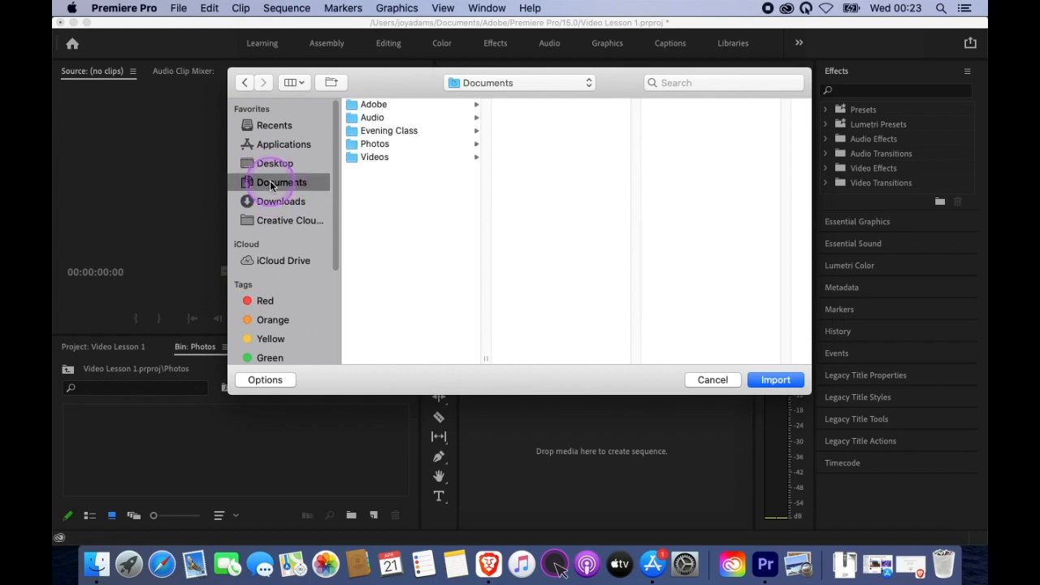
click(354, 145)
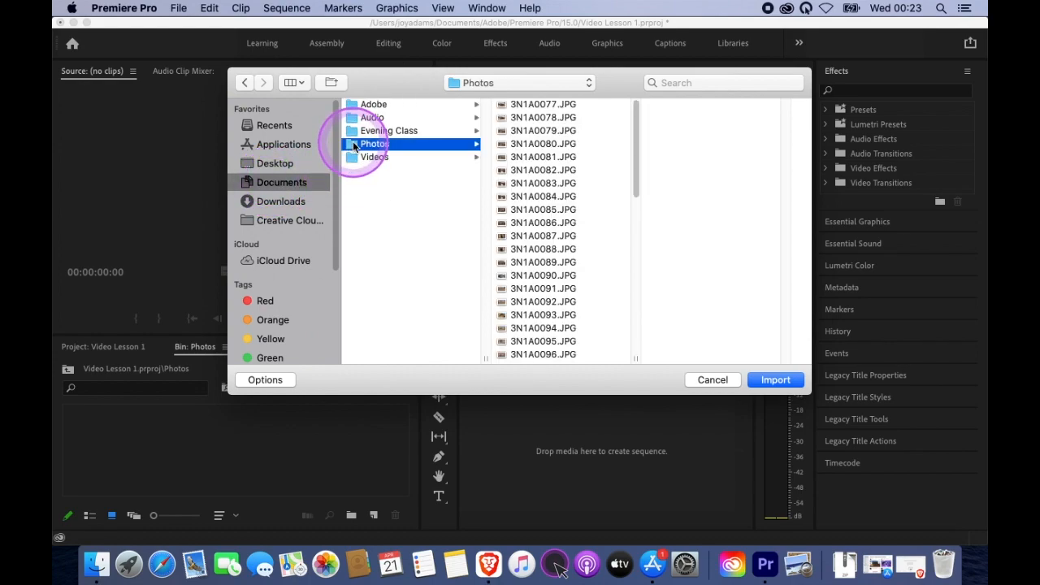
drag(588, 163, 578, 281)
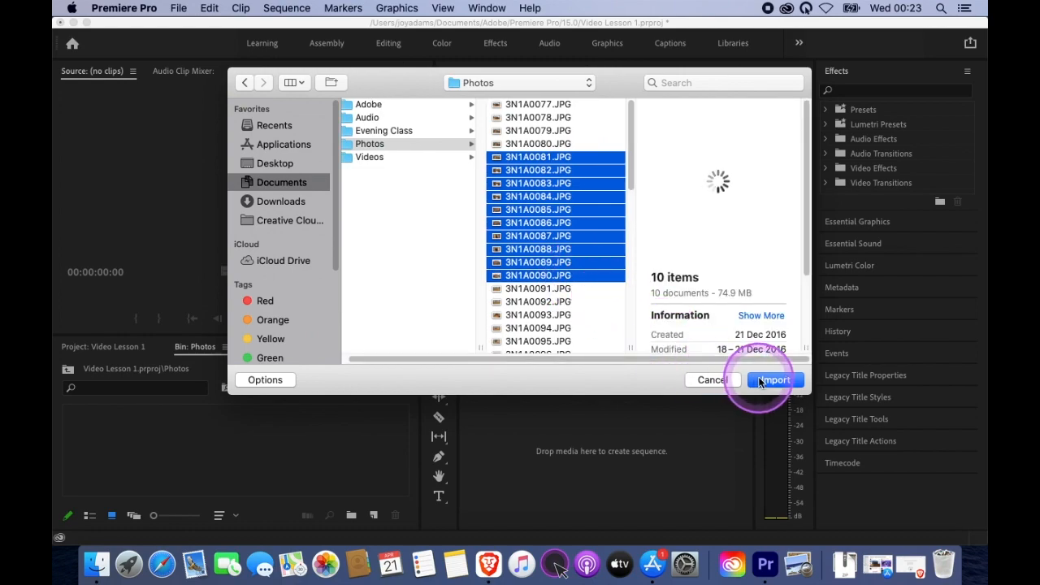
click(770, 383)
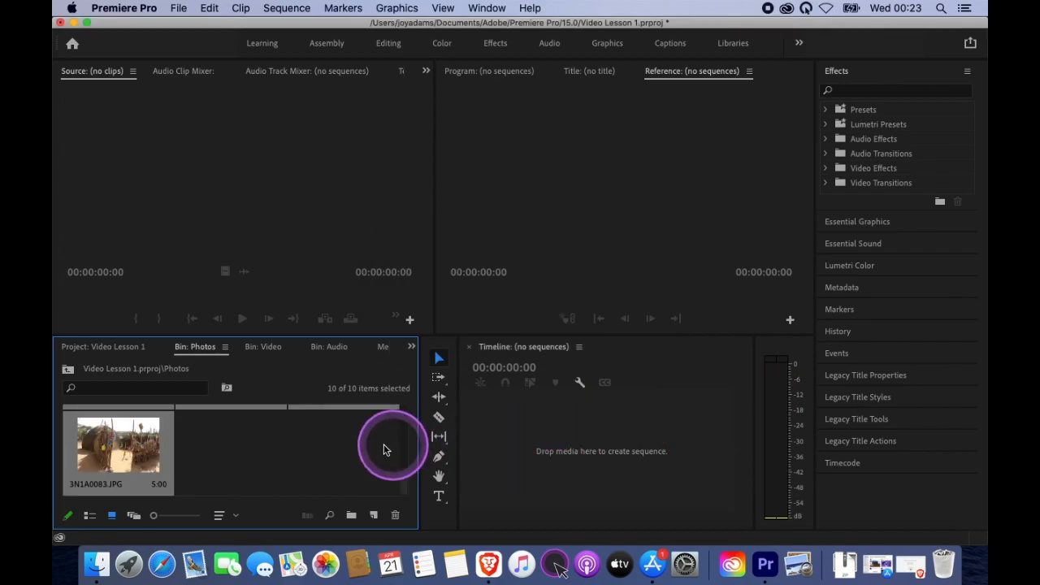
Go back to the project's root level, open the Video bin and load DJI_0203.MOV into the Source monitor.
click(69, 371)
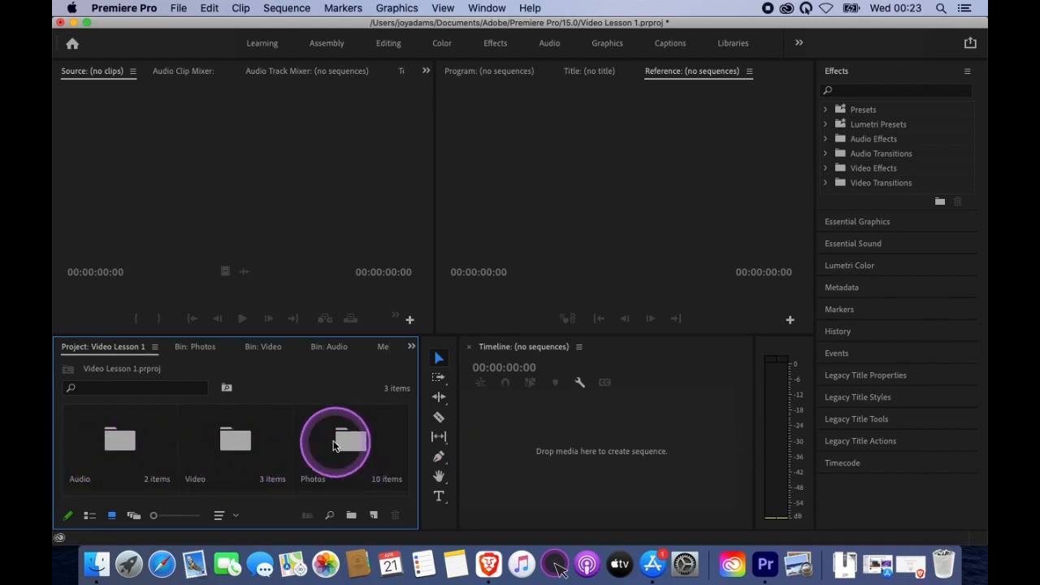
double_click(237, 448)
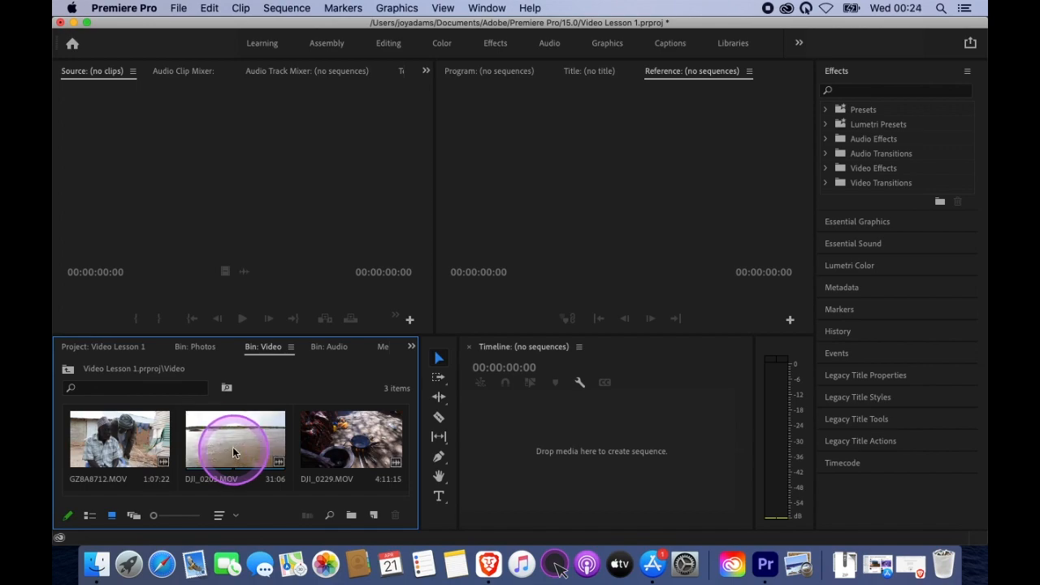
click(232, 434)
drag(232, 430, 165, 163)
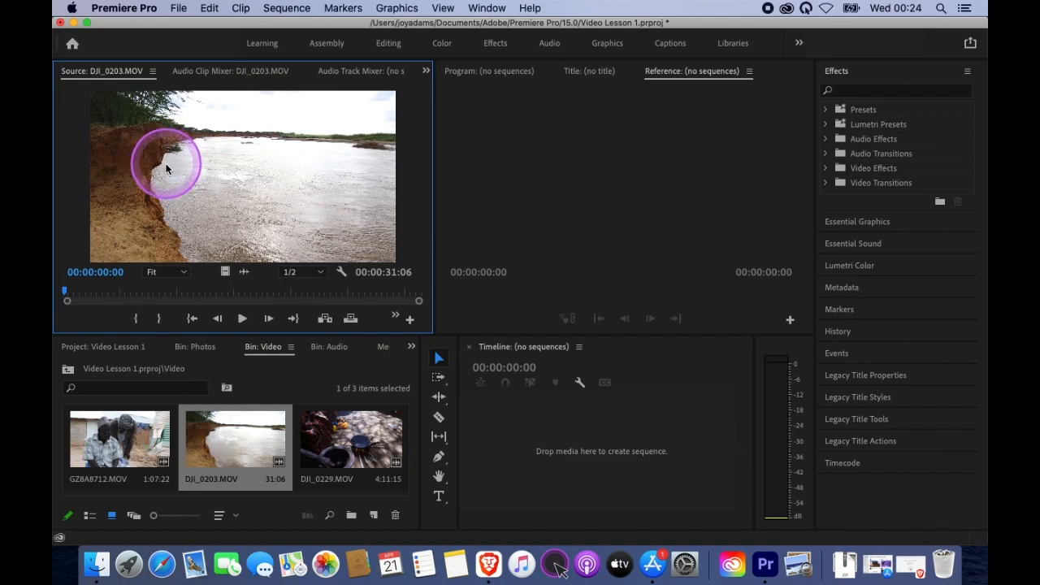
Play and scrub through DJI_0203.MOV in the Source monitor to preview its footage.
click(87, 295)
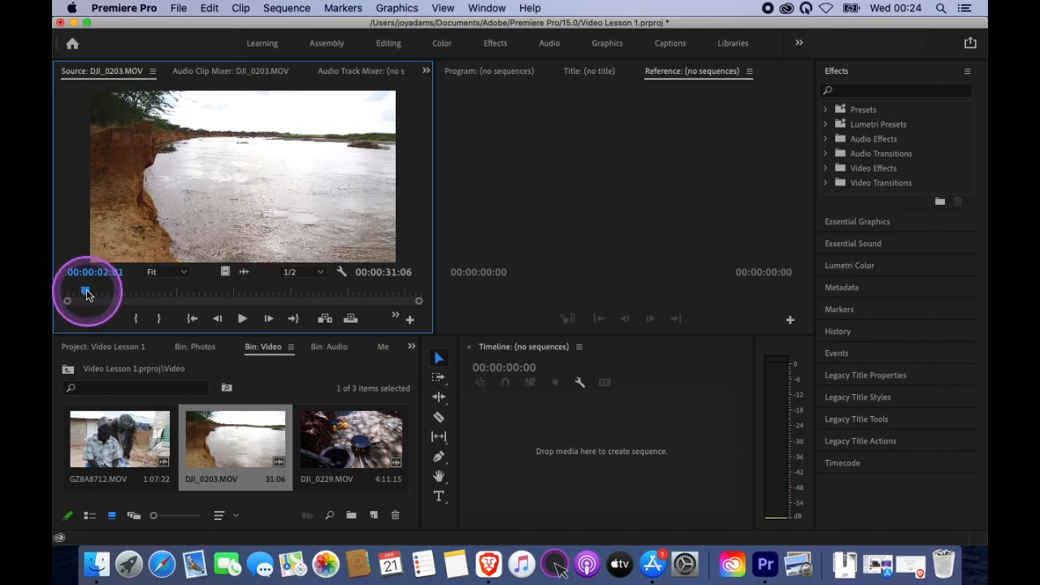
key(space)
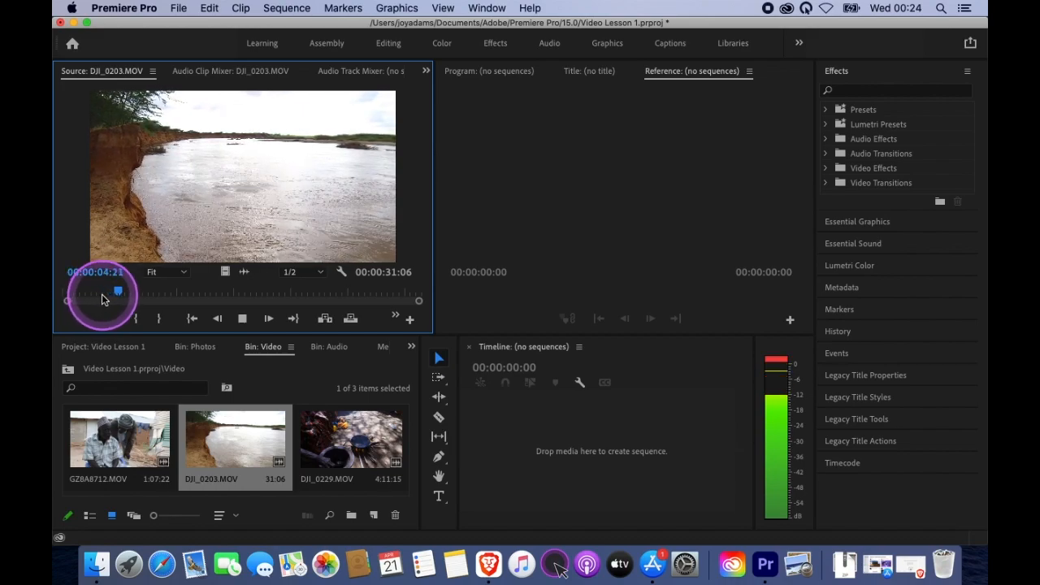
key(space)
drag(157, 310, 198, 296)
key(space)
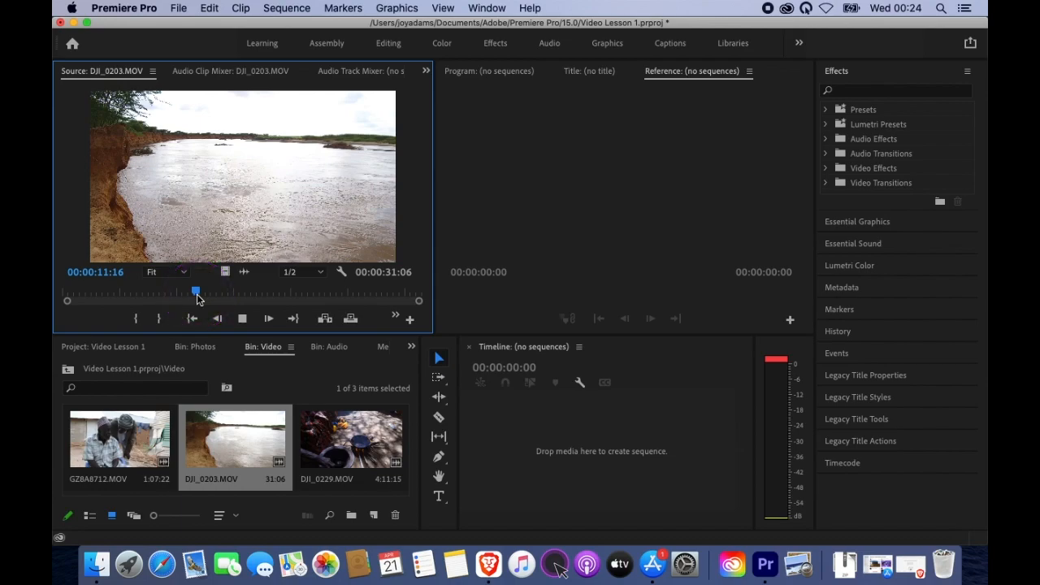
click(155, 295)
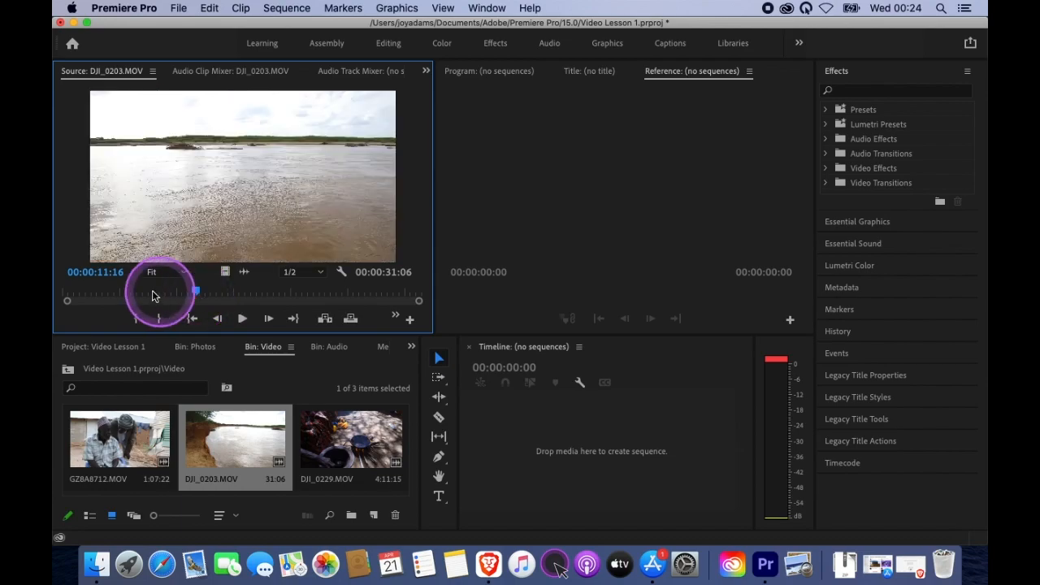
Mark an In point at 00:00:04:07 and an Out point at 00:00:09:15 on DJI_0203.MOV.
click(112, 292)
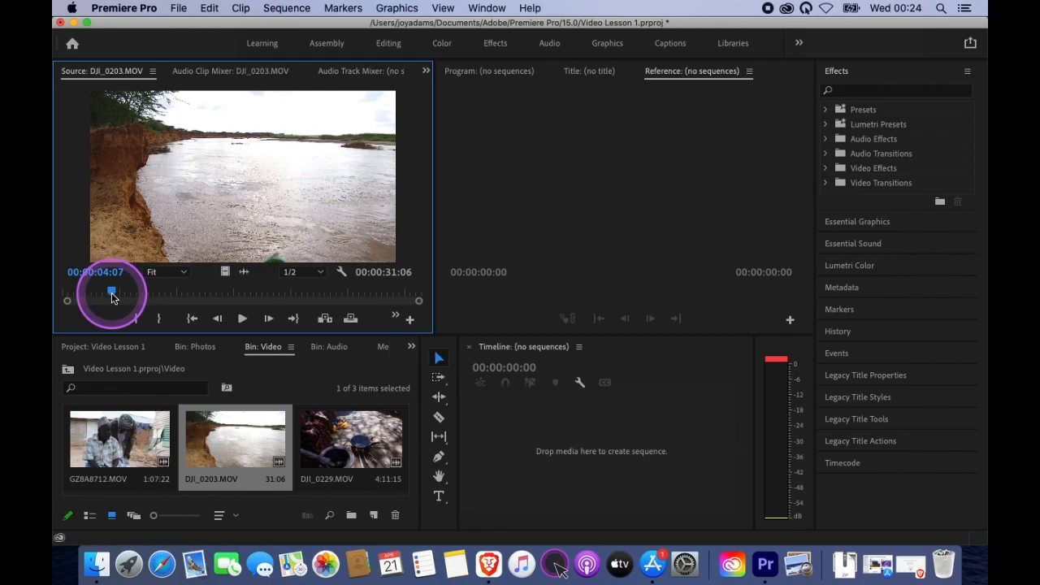
key(i)
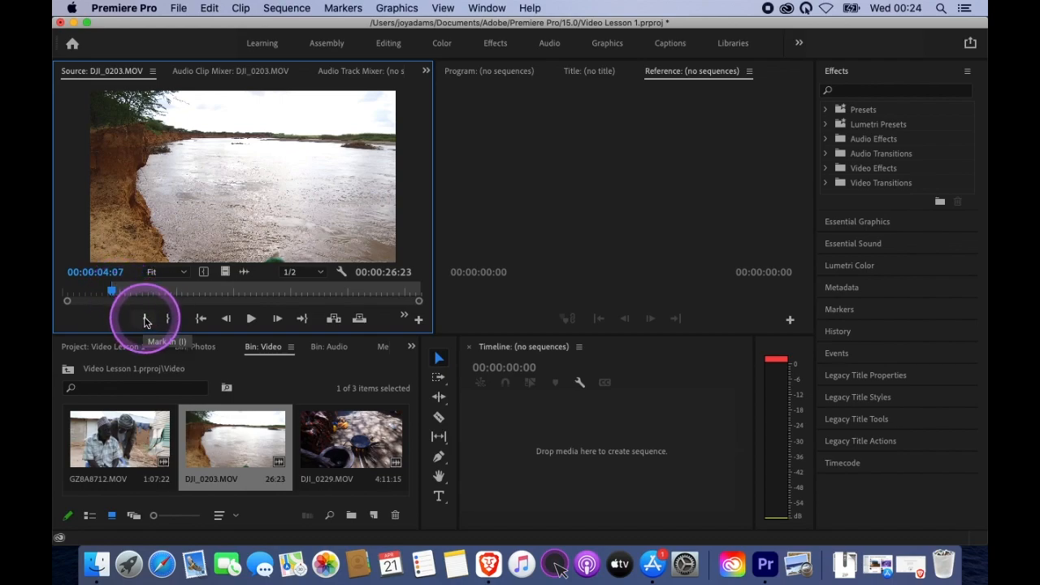
click(172, 295)
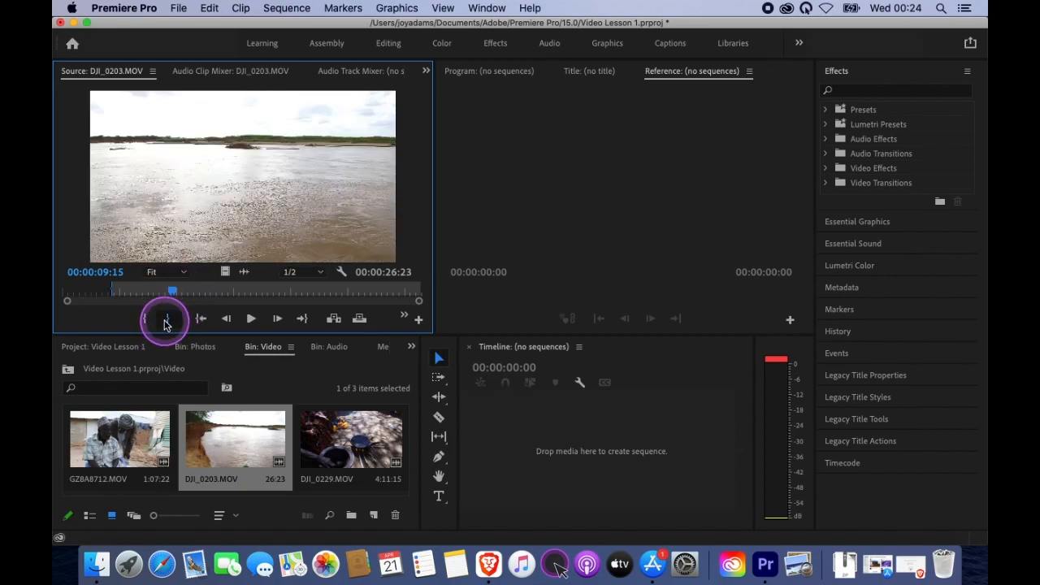
click(167, 319)
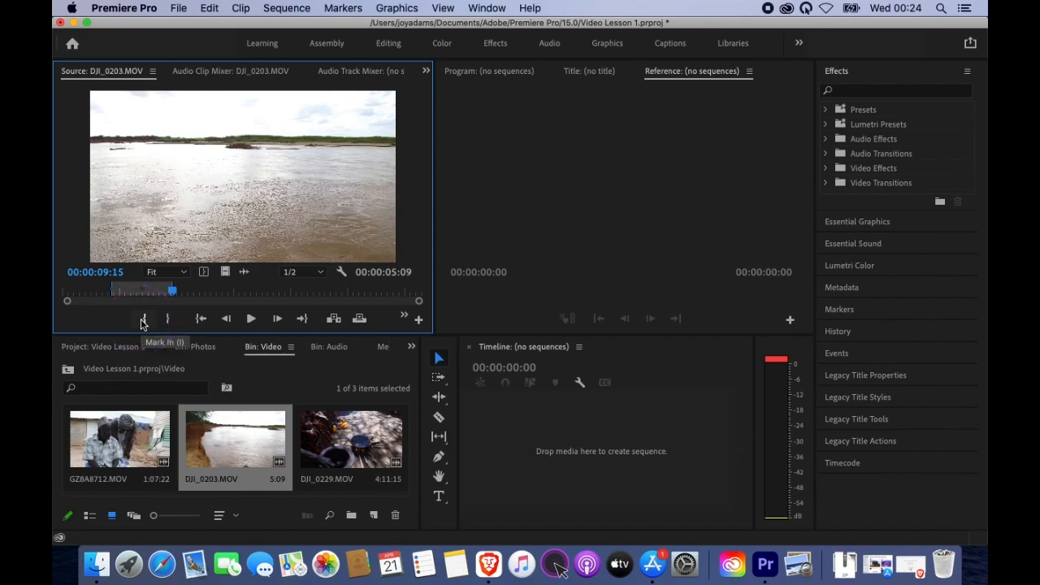
click(169, 321)
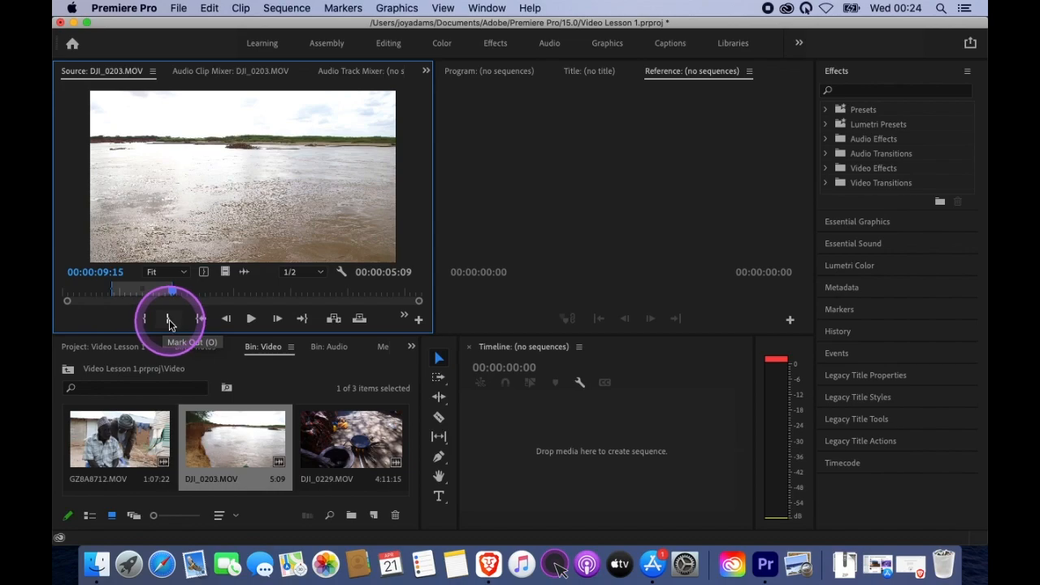
Mark a new In point at 00:00:11:19 and Out point at 00:00:15:23 on DJI_0203.MOV in the Source monitor.
click(196, 294)
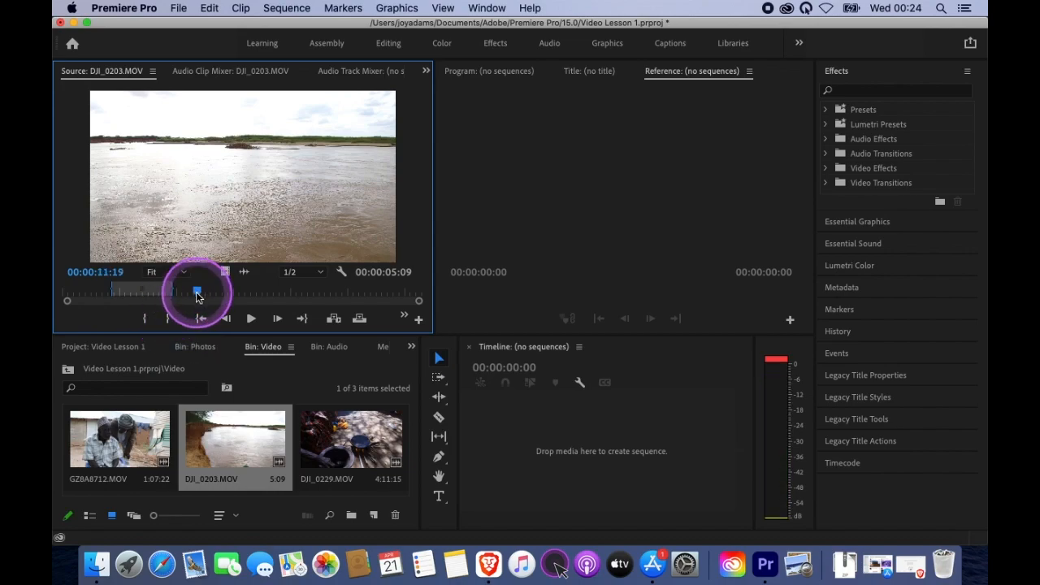
key(i)
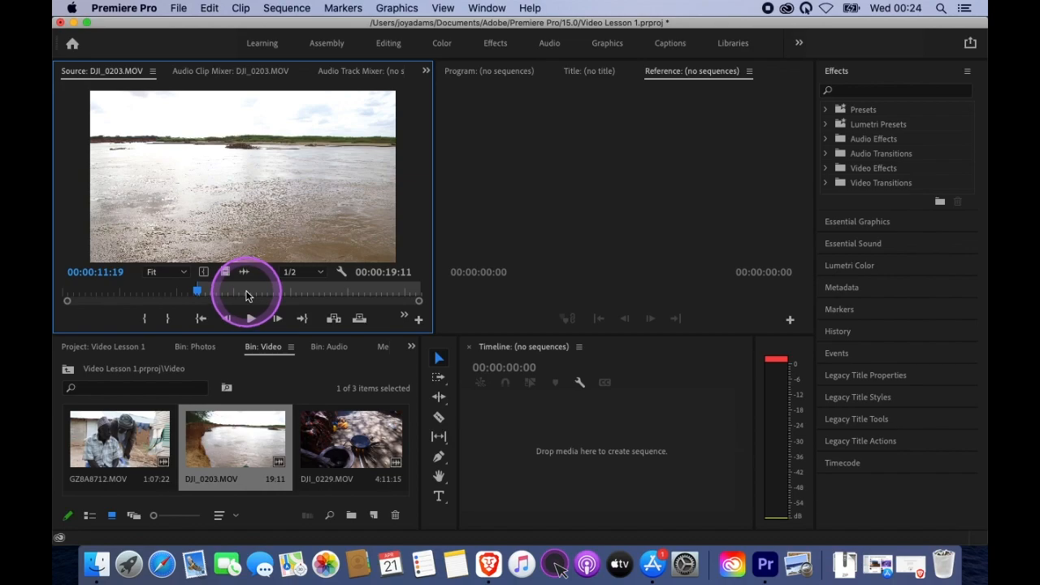
click(246, 294)
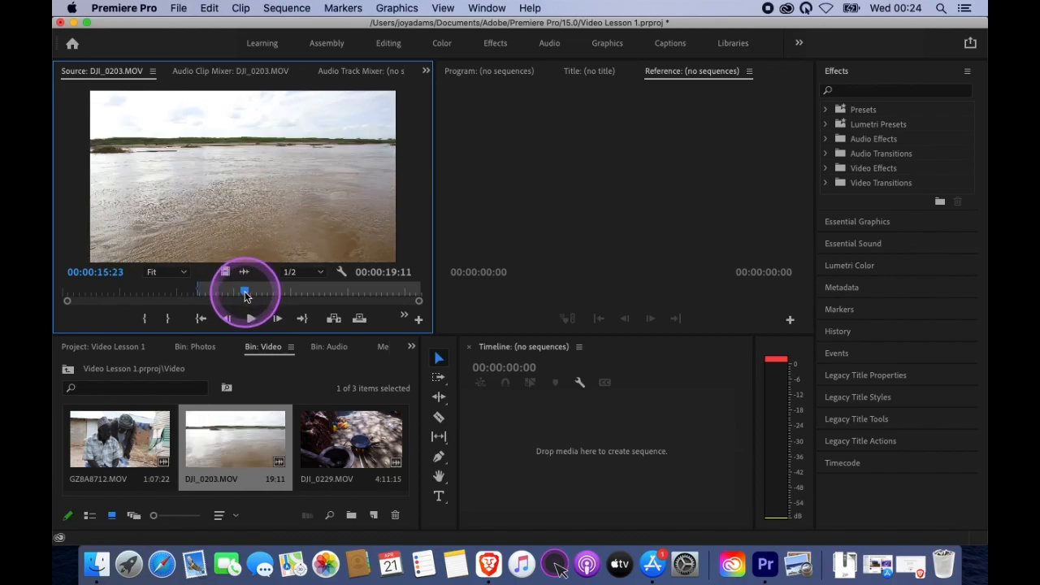
key(o)
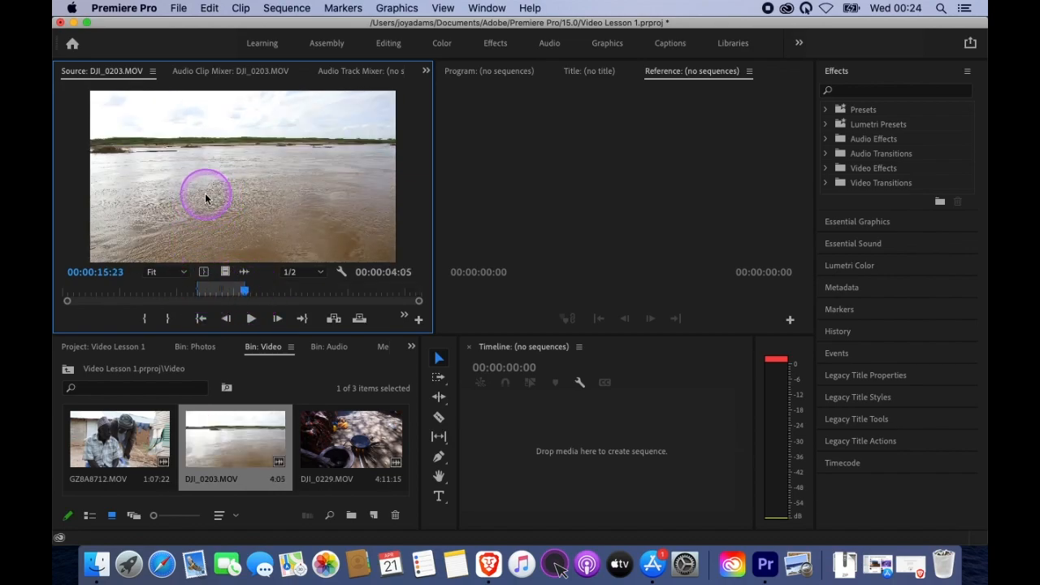
Create a sequence by placing the marked DJI_0203.MOV range on the empty timeline, and play it to the end.
drag(205, 195, 523, 466)
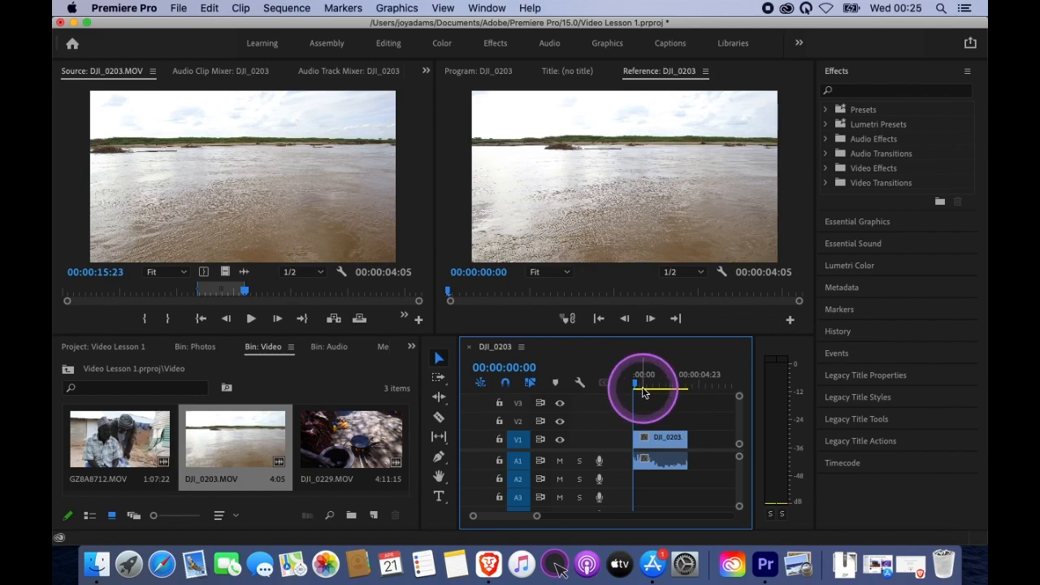
key(space)
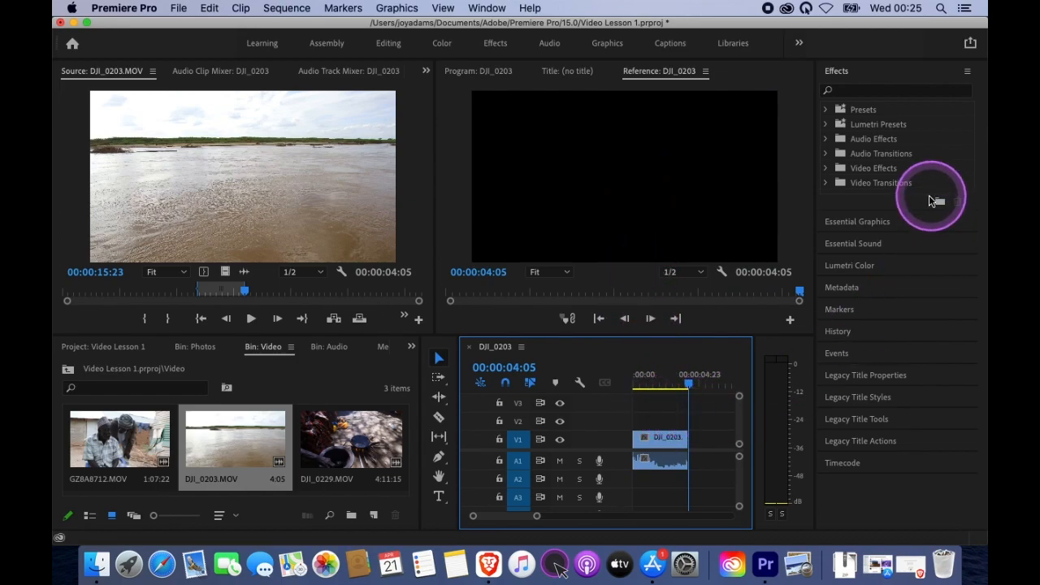
Close the Effects panel and the Essential Graphics panel.
click(967, 74)
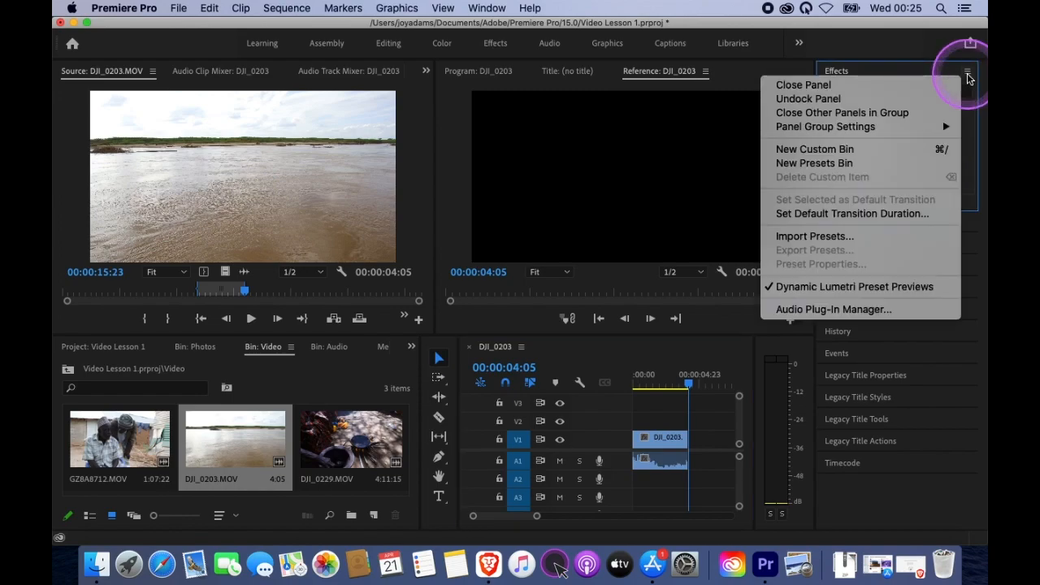
click(867, 87)
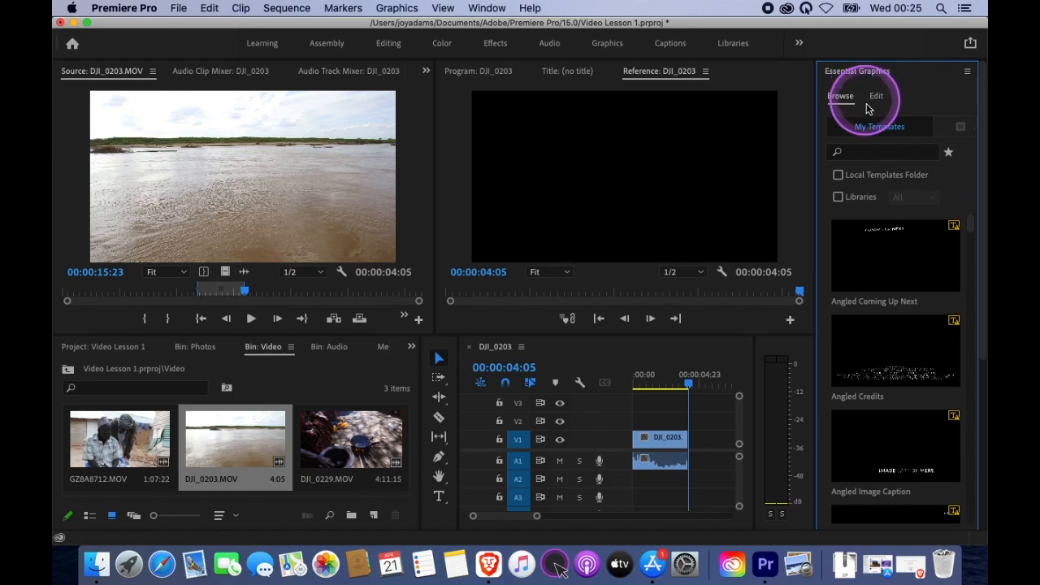
click(967, 72)
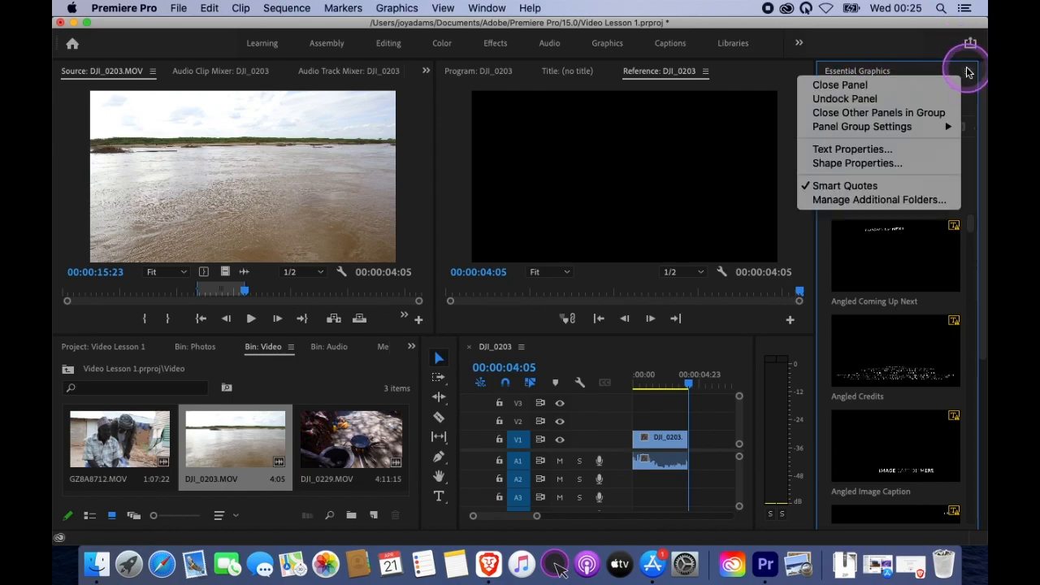
click(912, 90)
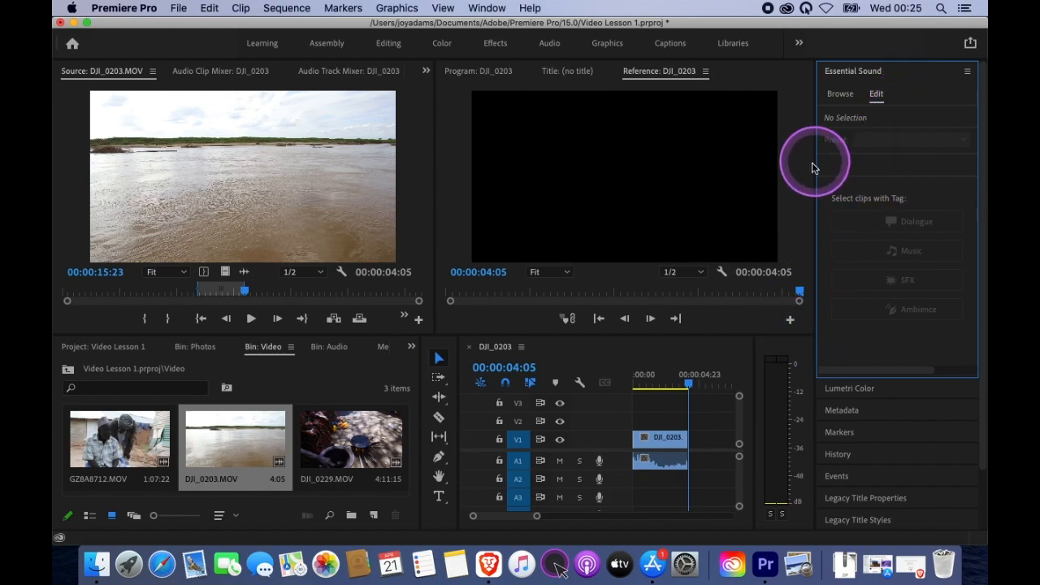
Enlarge the timeline by narrowing the stacked side panels, the audio meters, the bin panel and the tools panel.
drag(815, 179, 954, 195)
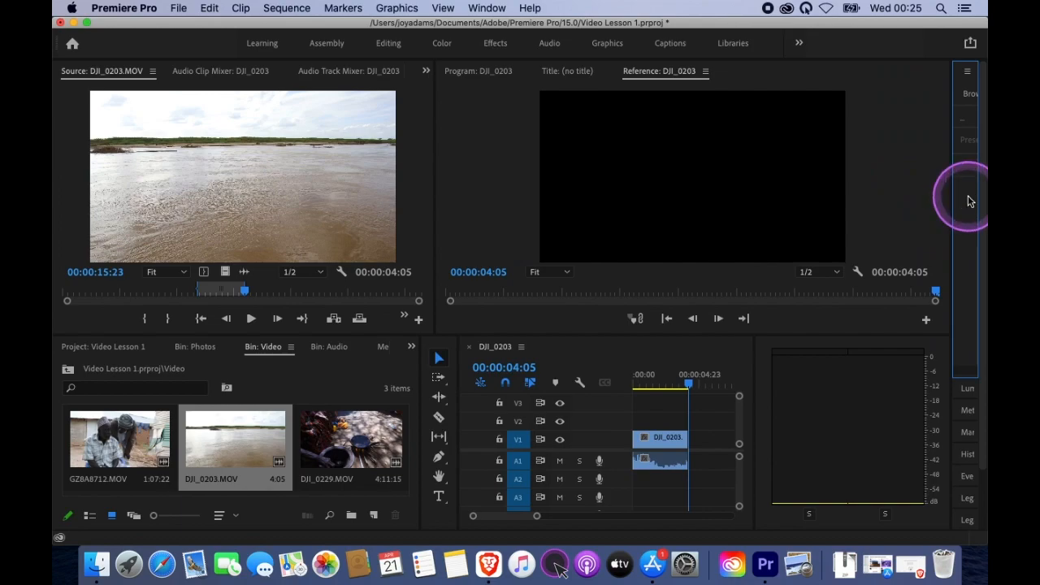
drag(752, 405, 880, 397)
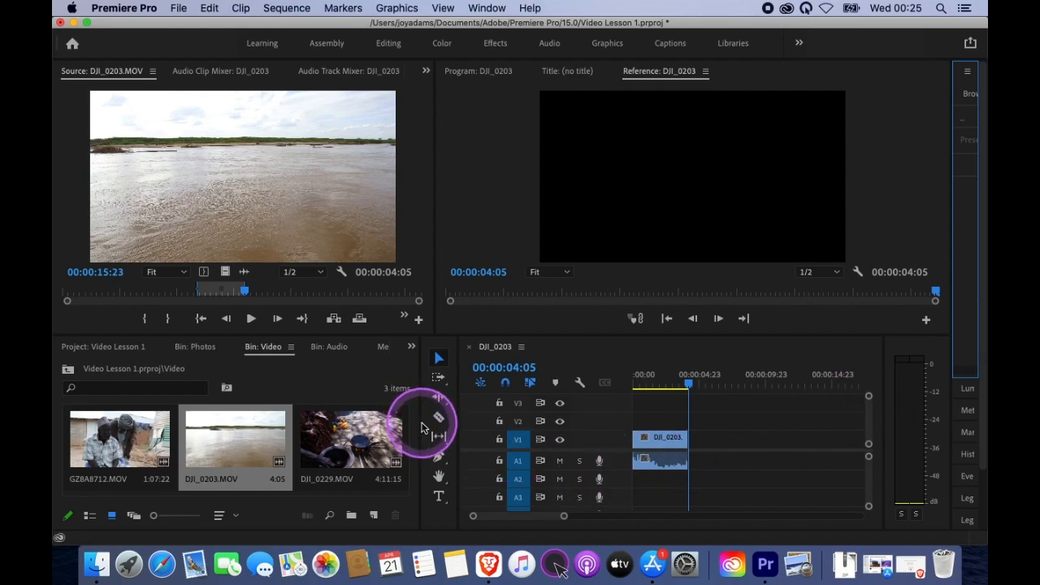
drag(421, 423, 208, 431)
drag(456, 400, 251, 407)
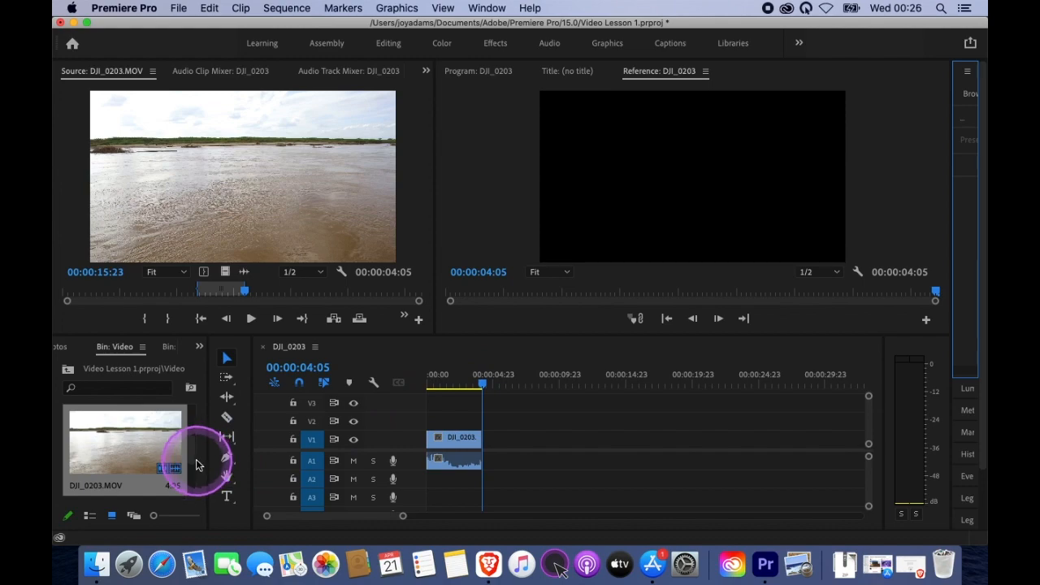
Place the sequence playhead at 00:00:03:23 and load DJI_0229.MOV from the Video bin into the Source monitor.
drag(197, 446, 193, 480)
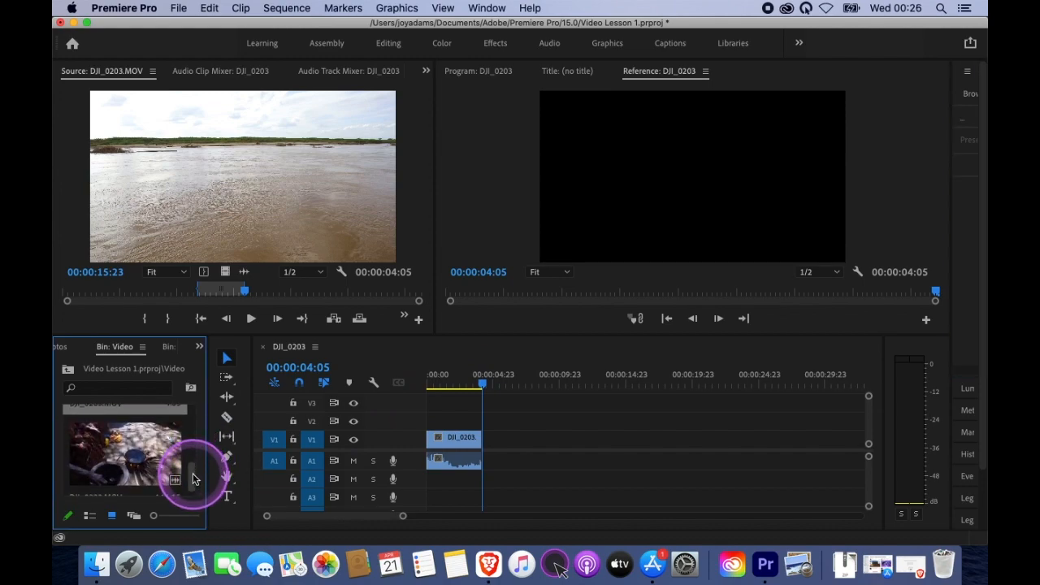
click(421, 390)
click(425, 383)
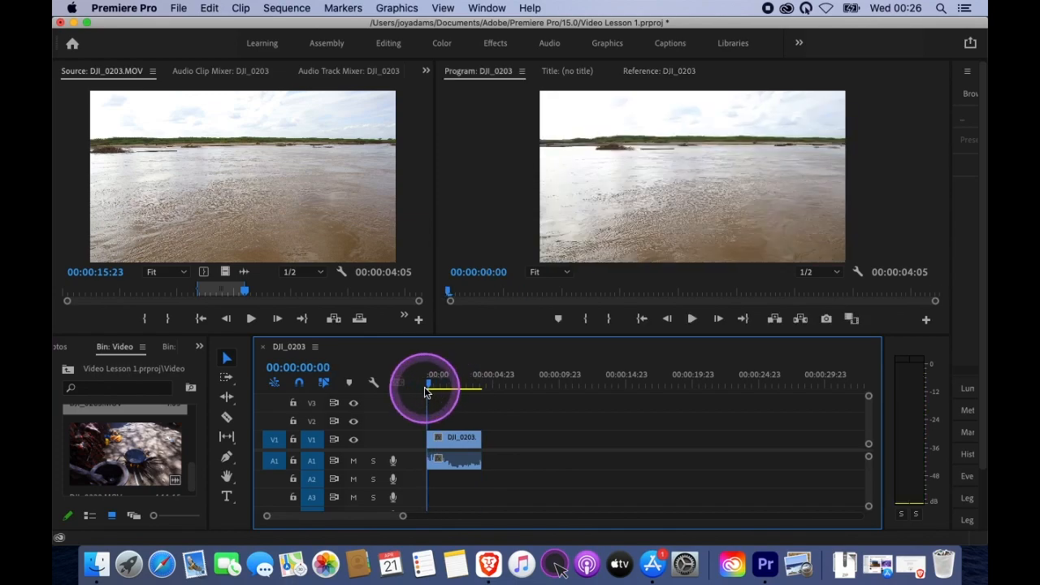
click(480, 391)
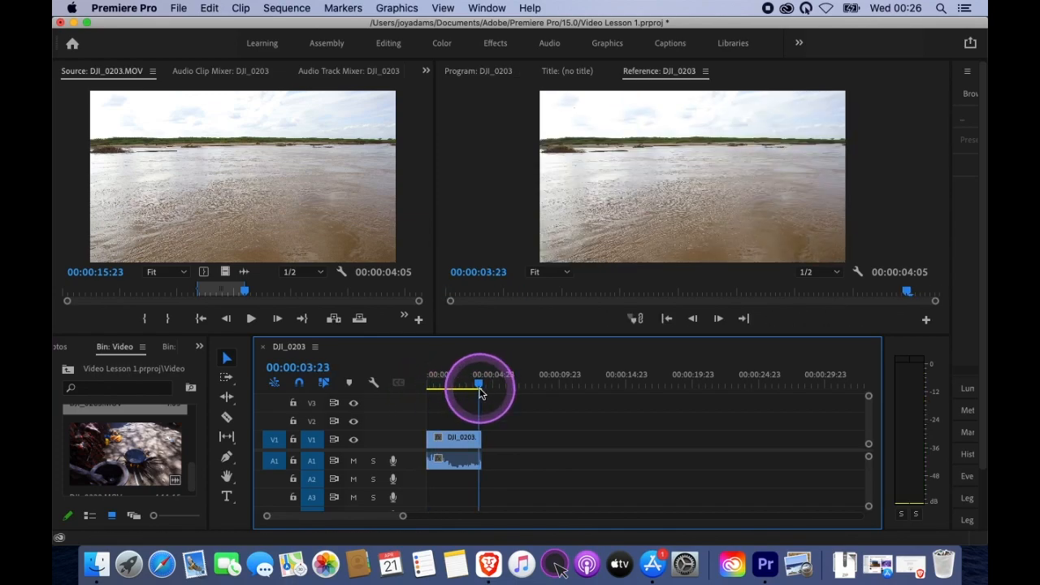
click(137, 461)
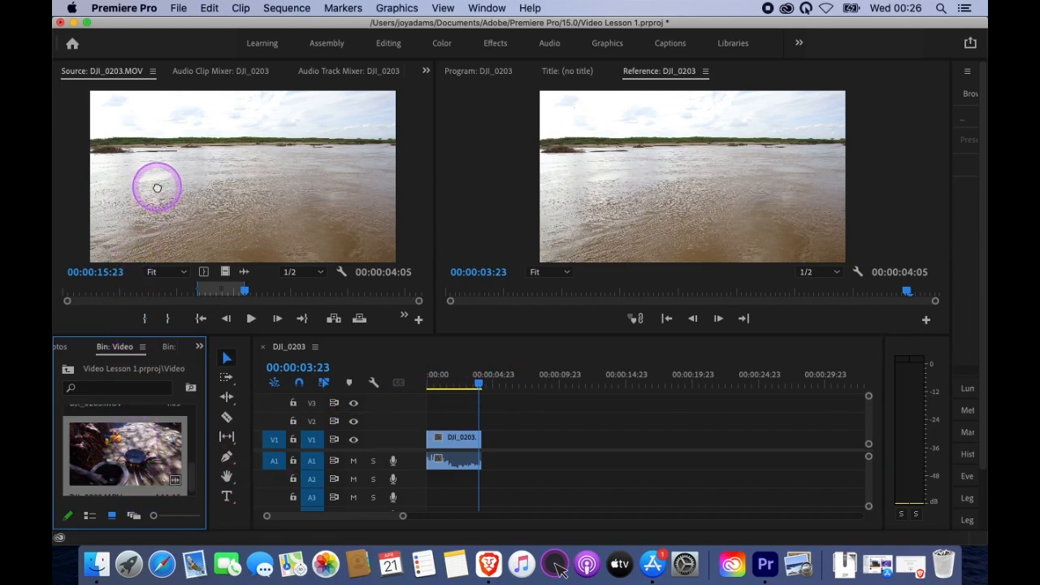
drag(157, 187, 153, 179)
Mark an In point at 00:00:31:11 and an Out point at 00:01:24:14 on DJI_0229.MOV.
drag(101, 294, 110, 297)
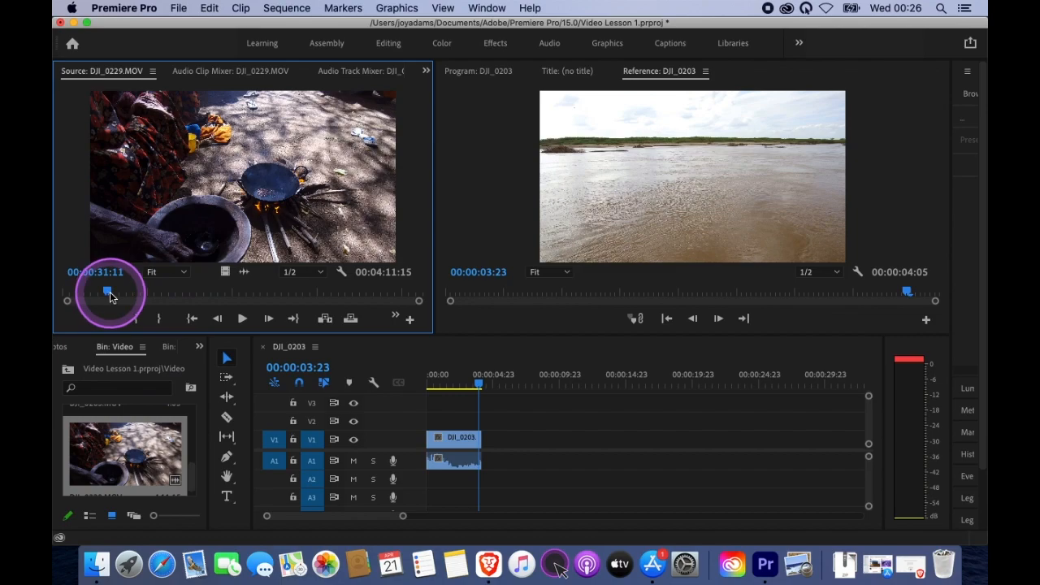
key(i)
drag(110, 297, 185, 296)
key(o)
Add the marked DJI_0229.MOV range to V1 and A1 directly after DJI_0203, and move the playhead to 00:00:57:04.
drag(200, 174, 490, 461)
click(562, 443)
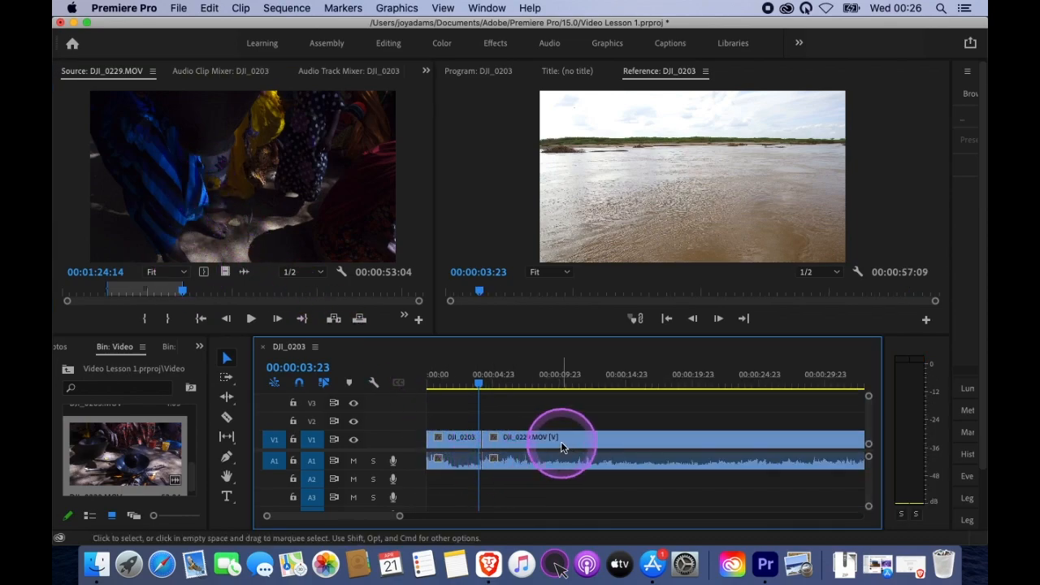
scroll(561, 444, up, 1)
scroll(560, 444, down, 1)
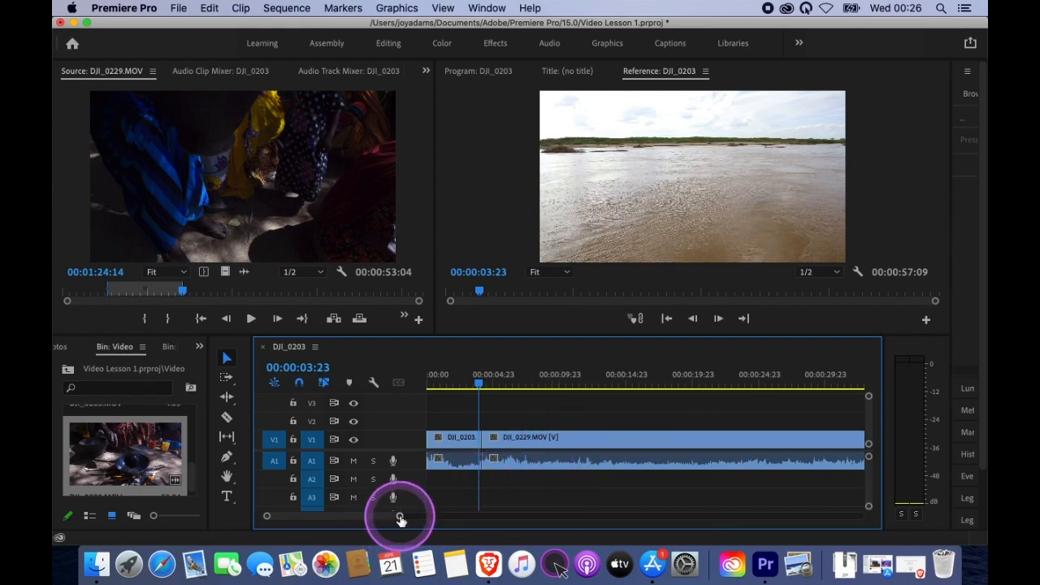
drag(400, 518, 659, 519)
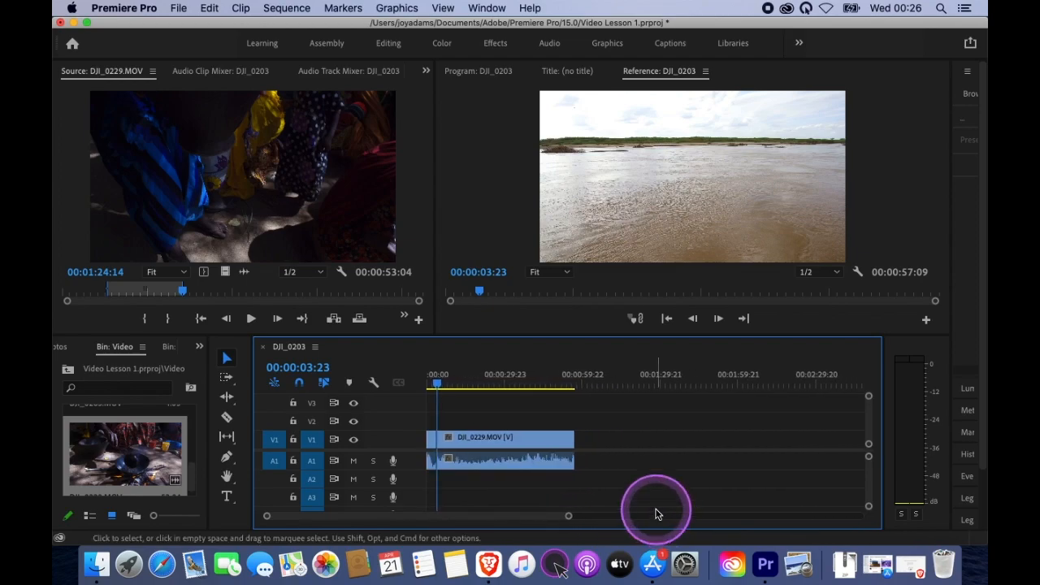
click(573, 389)
drag(574, 388, 573, 393)
Load GZ8A8712.MOV from the Video bin into the Source monitor and mark In at 20:37:42:22 and Out at 20:37:52:06.
click(195, 476)
drag(196, 476, 197, 412)
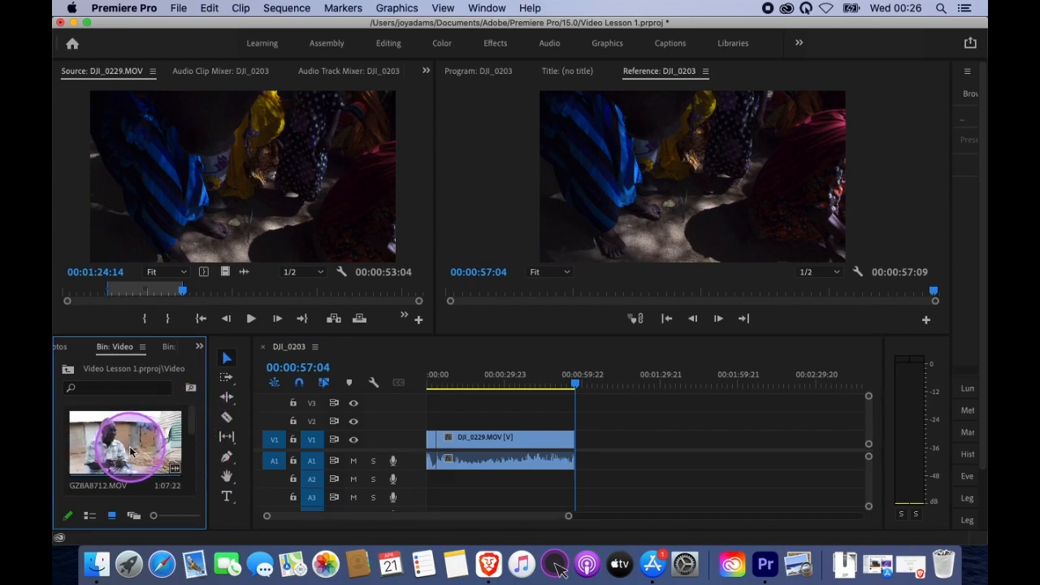
drag(130, 451, 160, 202)
click(135, 294)
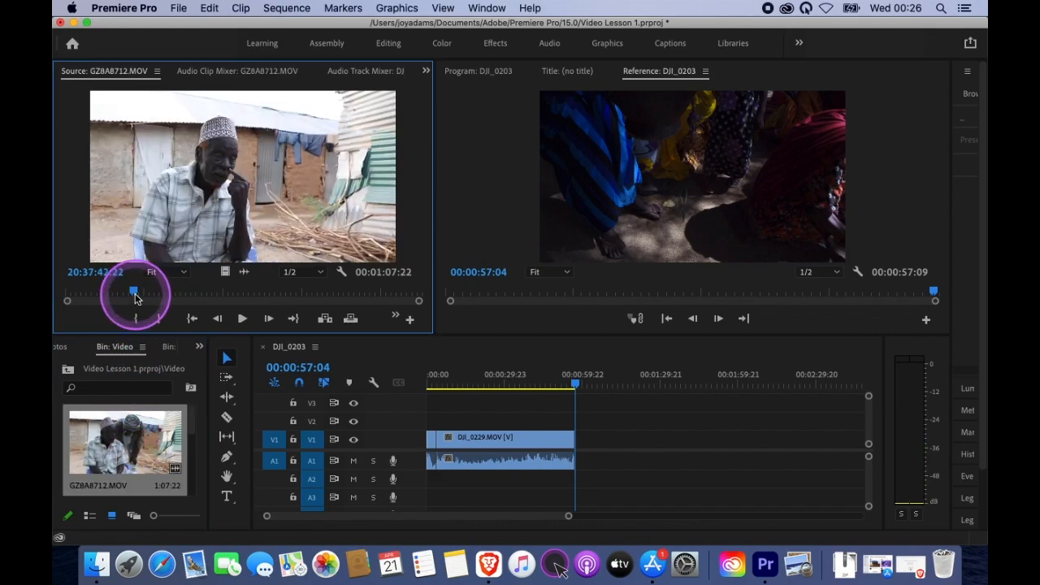
key(i)
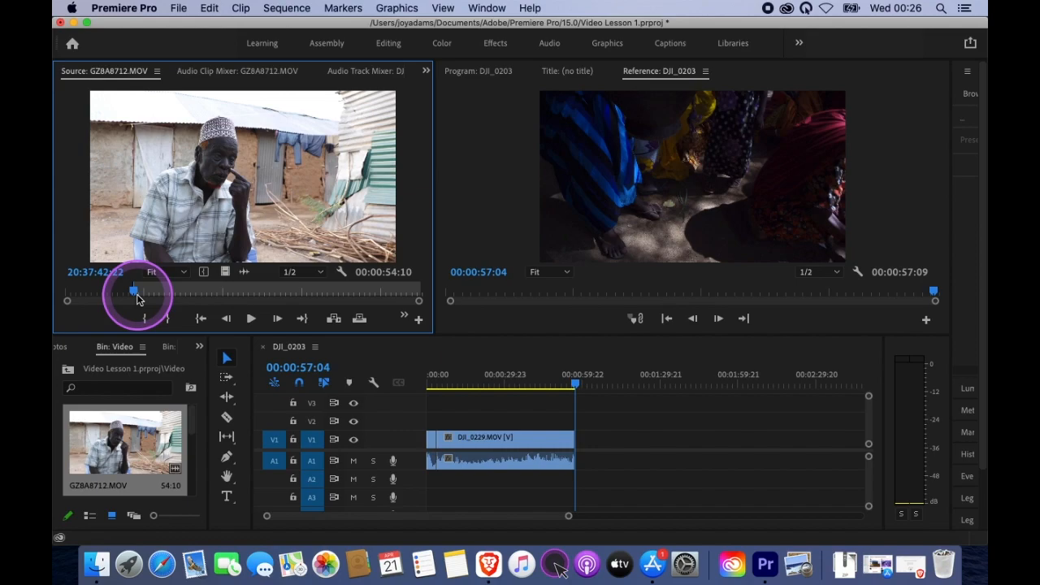
drag(137, 297, 185, 294)
key(o)
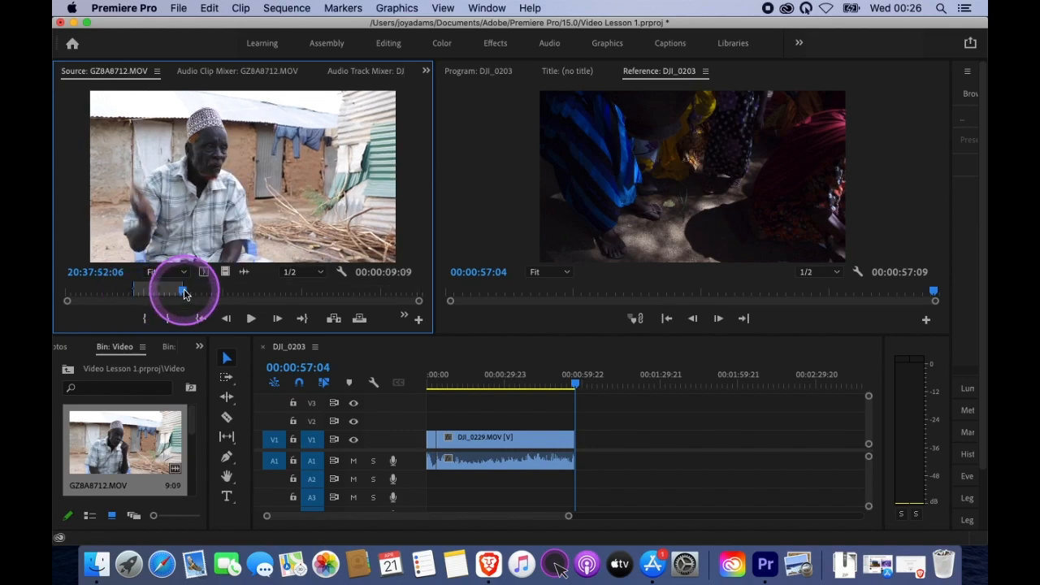
Add the marked GZ8A8712.MOV range to V1 and A1 directly after the DJI_0229.MOV clip.
click(182, 202)
drag(176, 173, 585, 458)
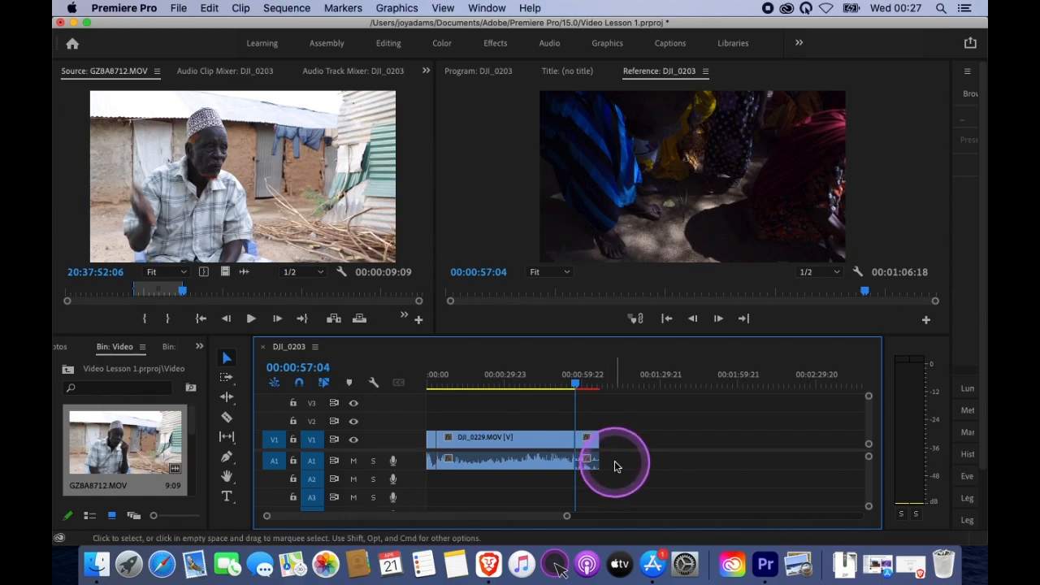
Open the Audio bin and place the Backsound music clip on track A2 from the start of the sequence.
click(194, 419)
scroll(192, 423, down, 3)
scroll(191, 406, up, 3)
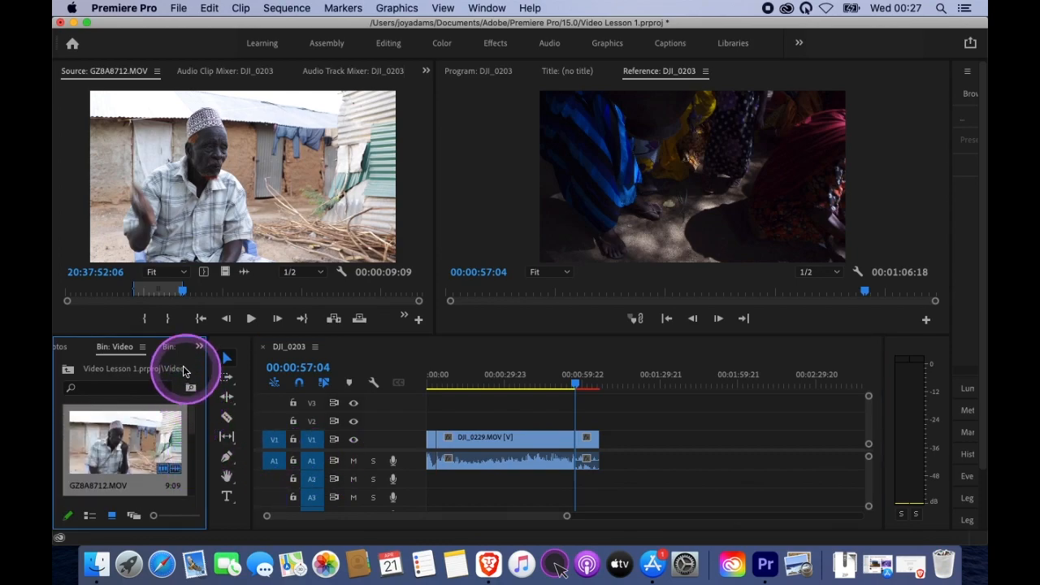
click(58, 349)
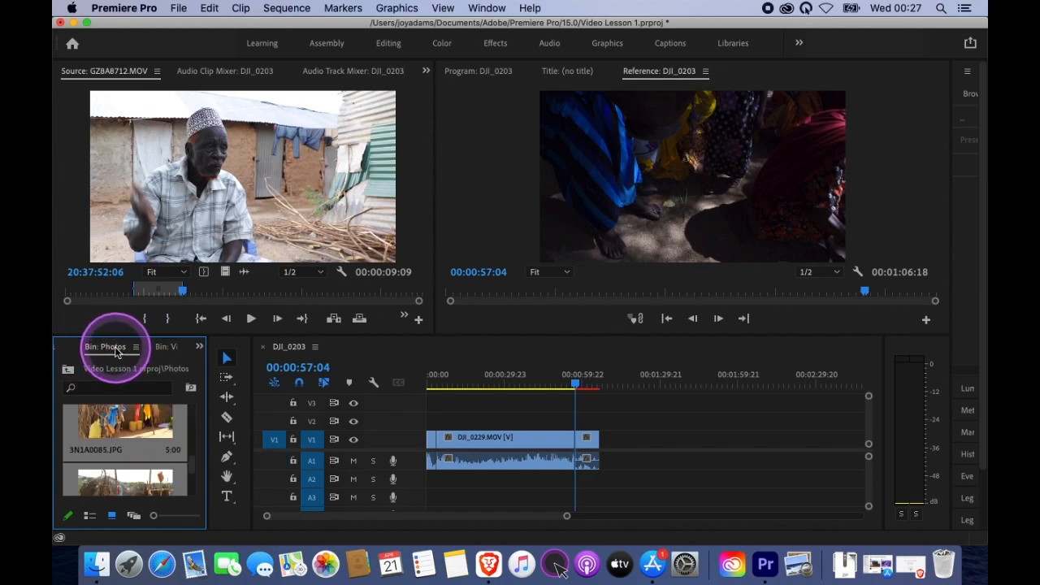
click(198, 347)
click(197, 348)
click(198, 347)
click(198, 348)
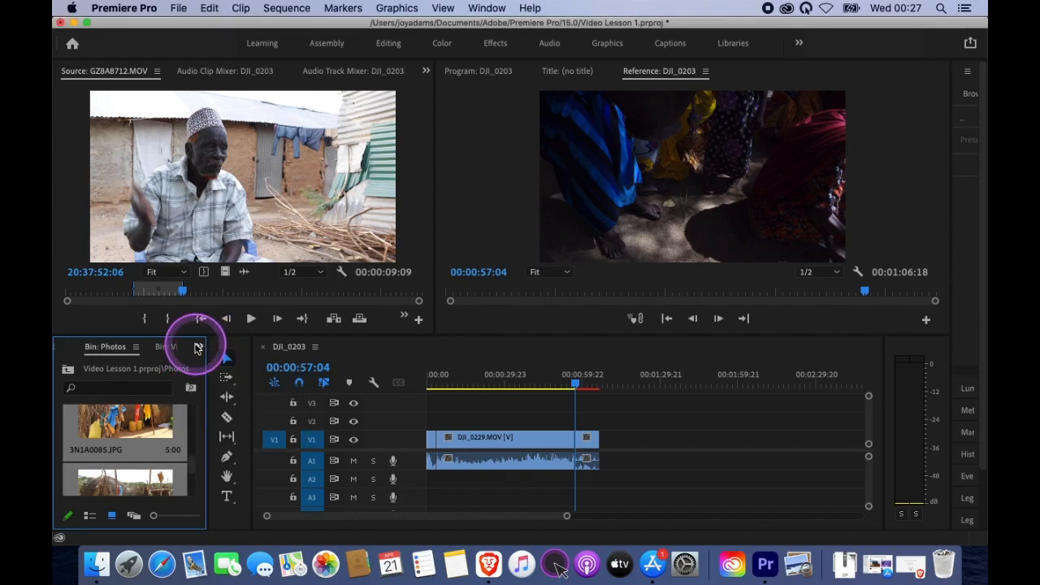
click(201, 348)
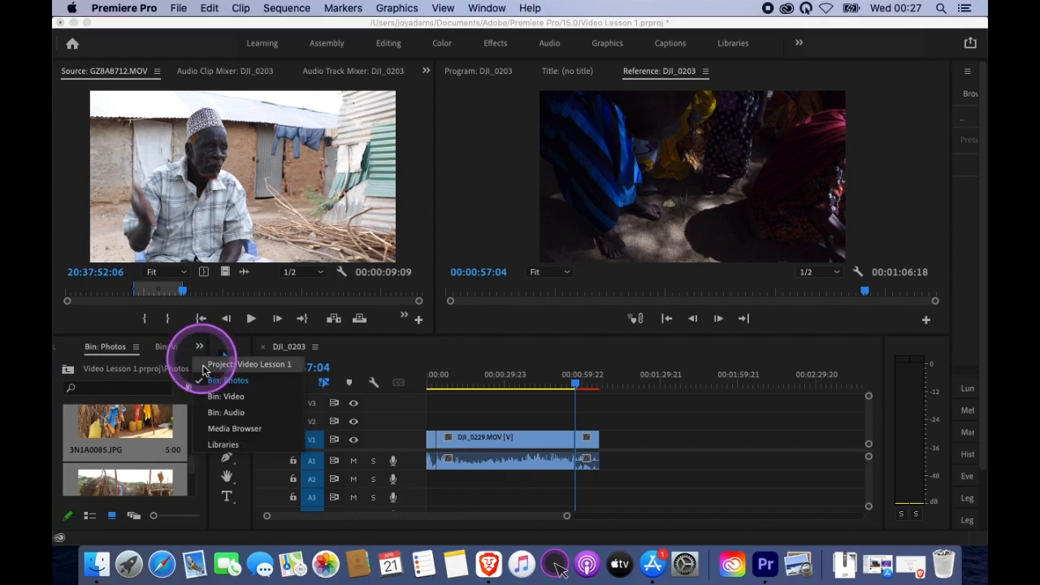
click(228, 413)
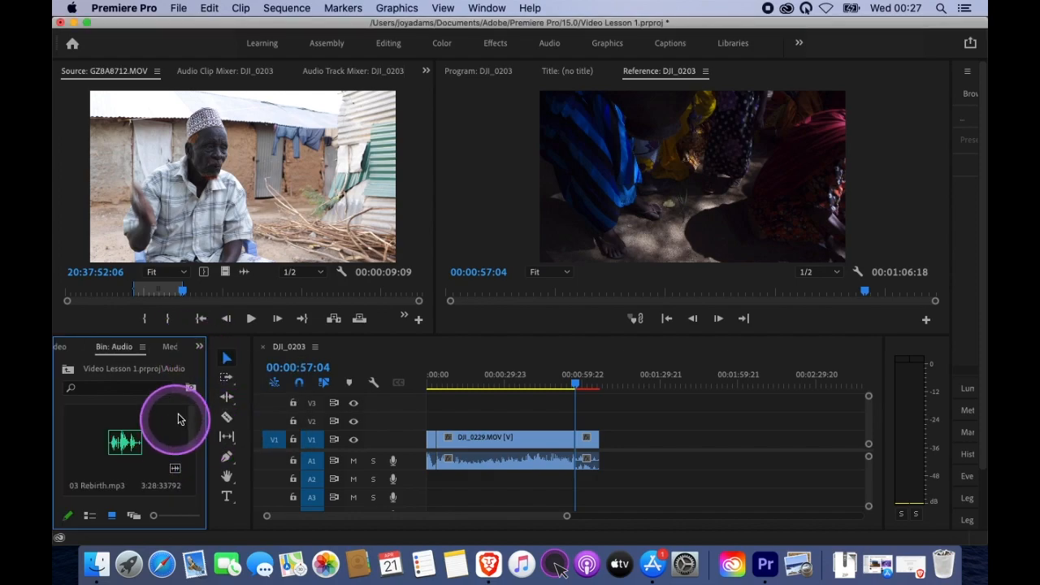
drag(190, 418, 193, 467)
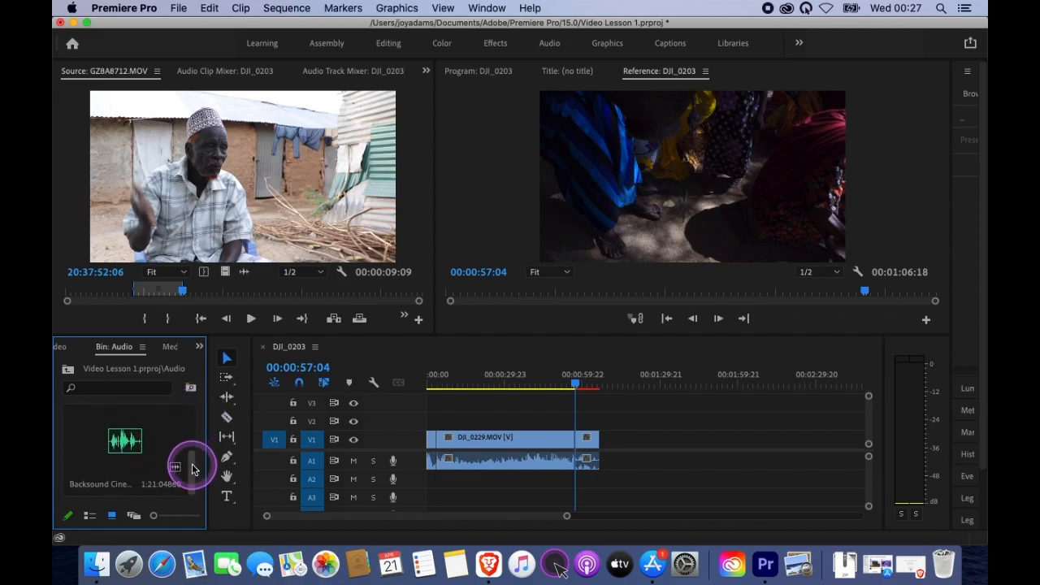
drag(115, 446, 430, 477)
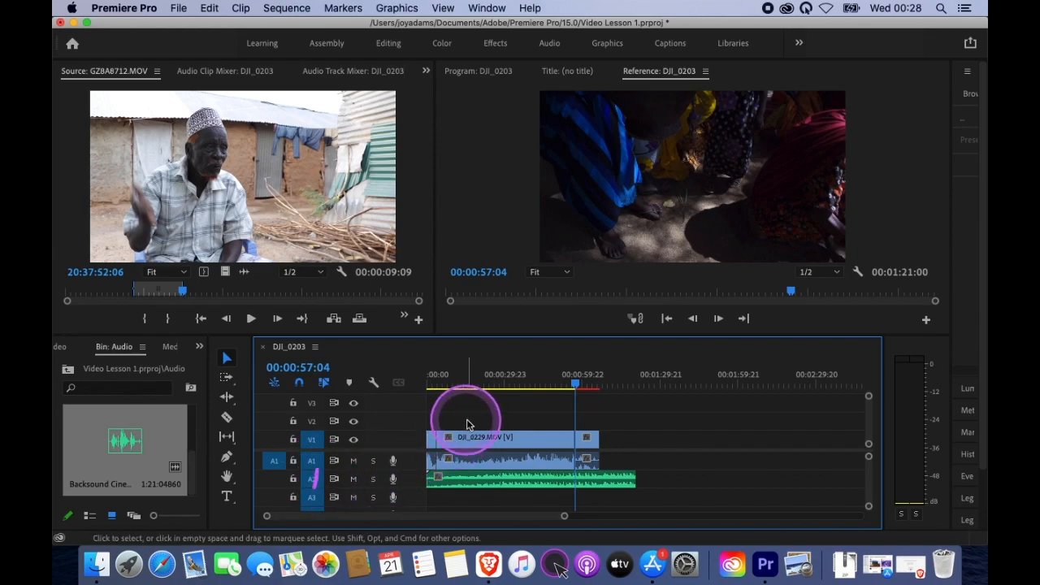
With the playhead back at 00:00:00:00, mute track A1 and trim the end of the last video clip shorter.
drag(576, 383, 417, 387)
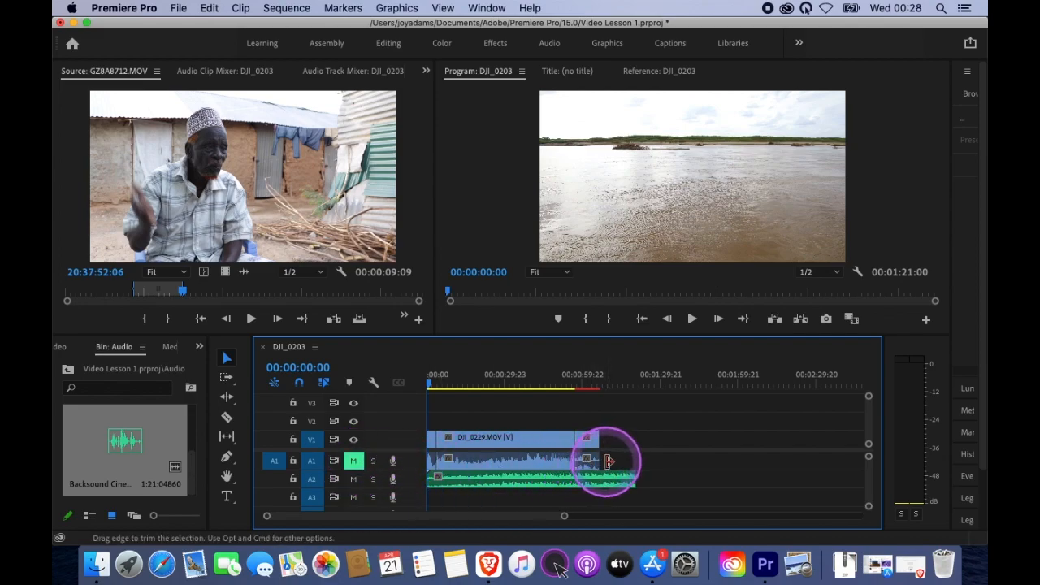
mouse_move(611, 460)
mouse_down()
mouse_move(593, 460)
mouse_move(606, 460)
mouse_up()
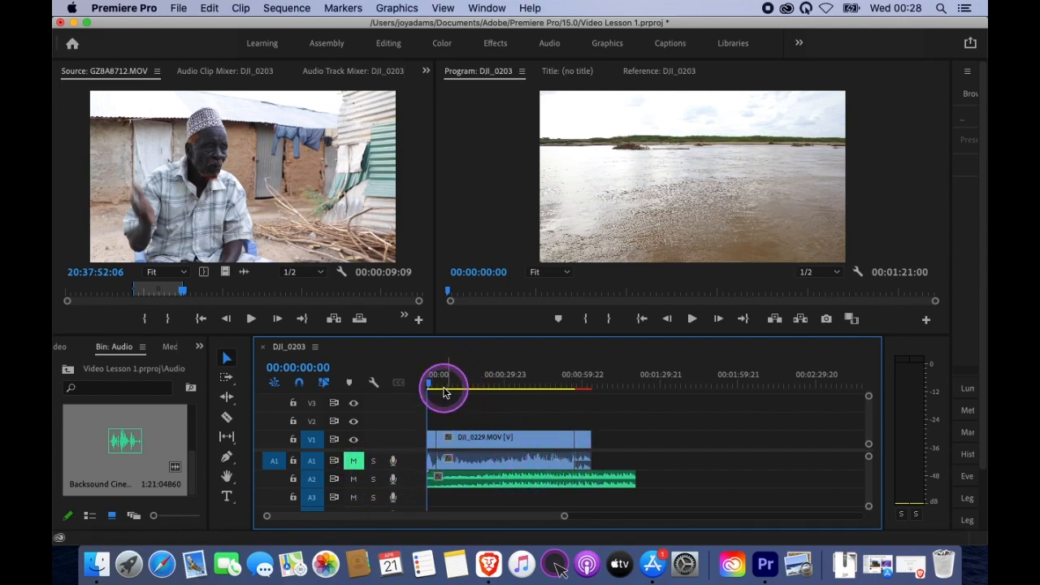
Play the sequence from 00:00:03:23 to hear the background music with track A1 muted.
drag(441, 388, 437, 390)
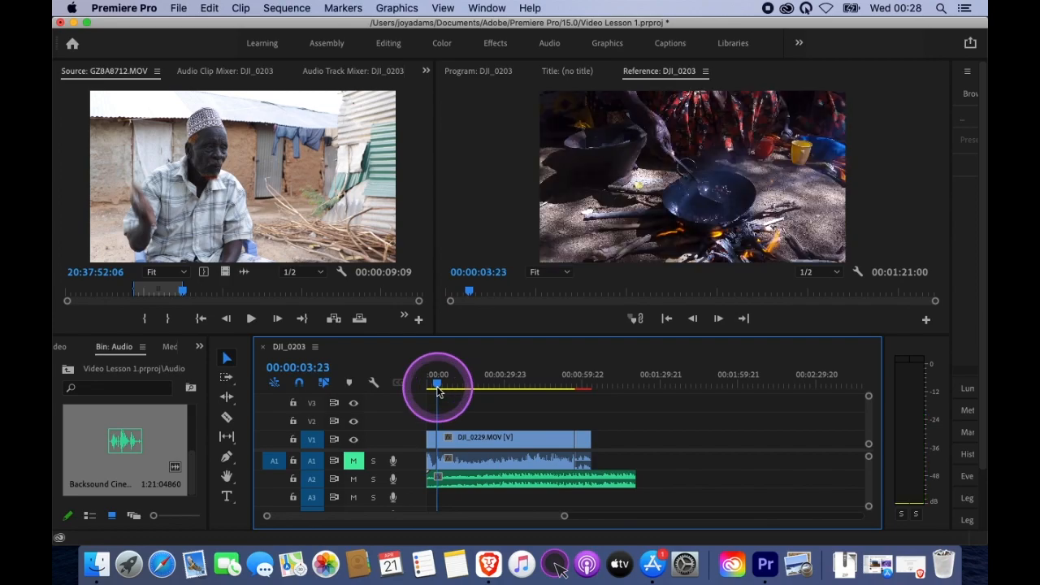
key(space)
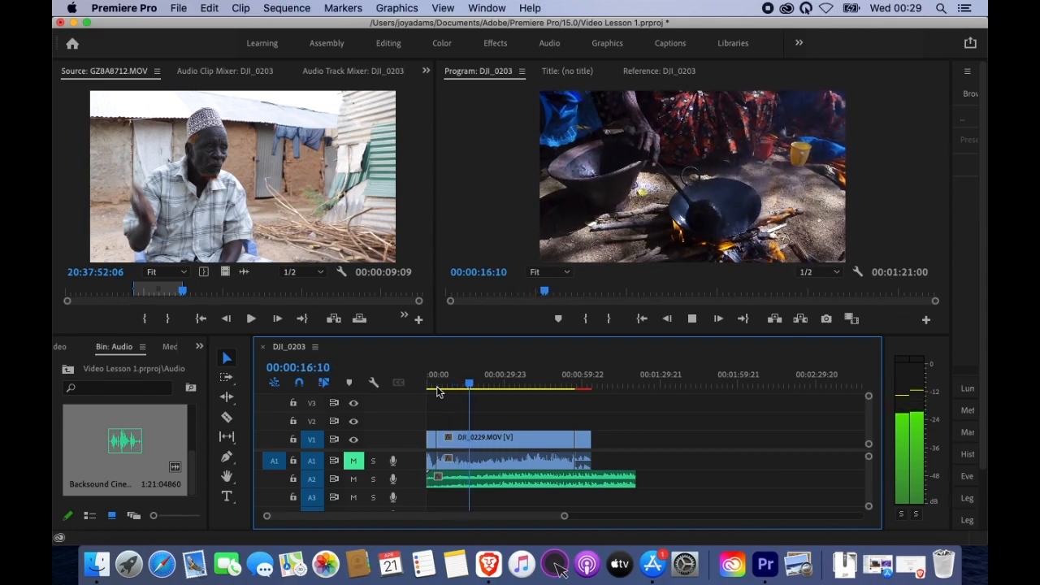
click(437, 392)
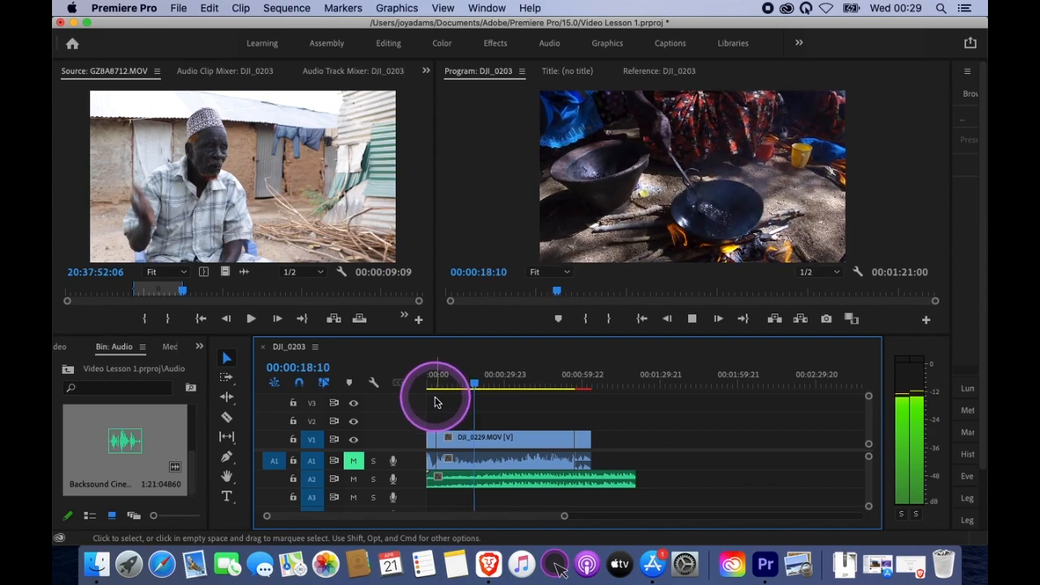
click(353, 462)
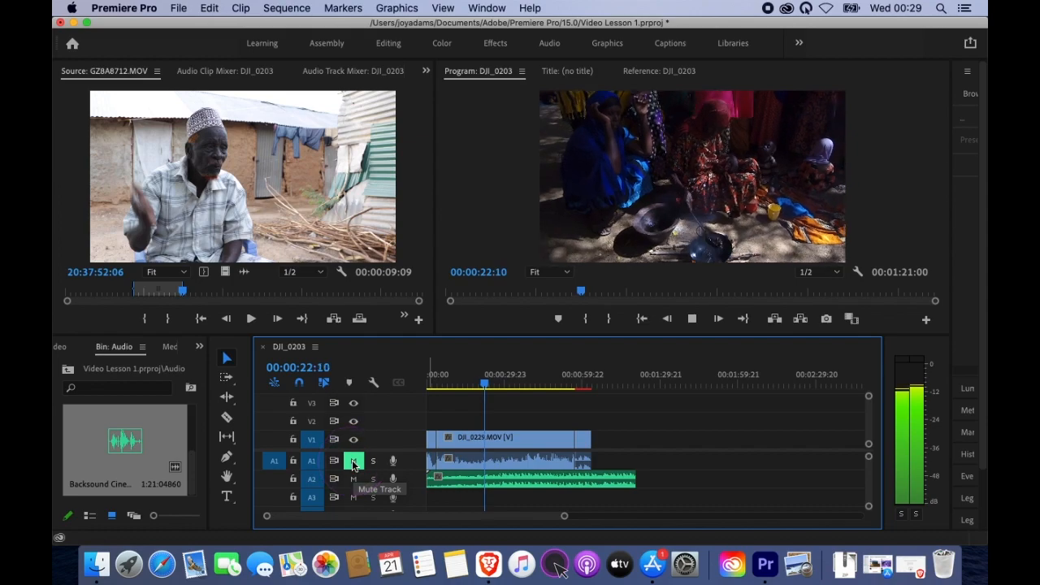
key(space)
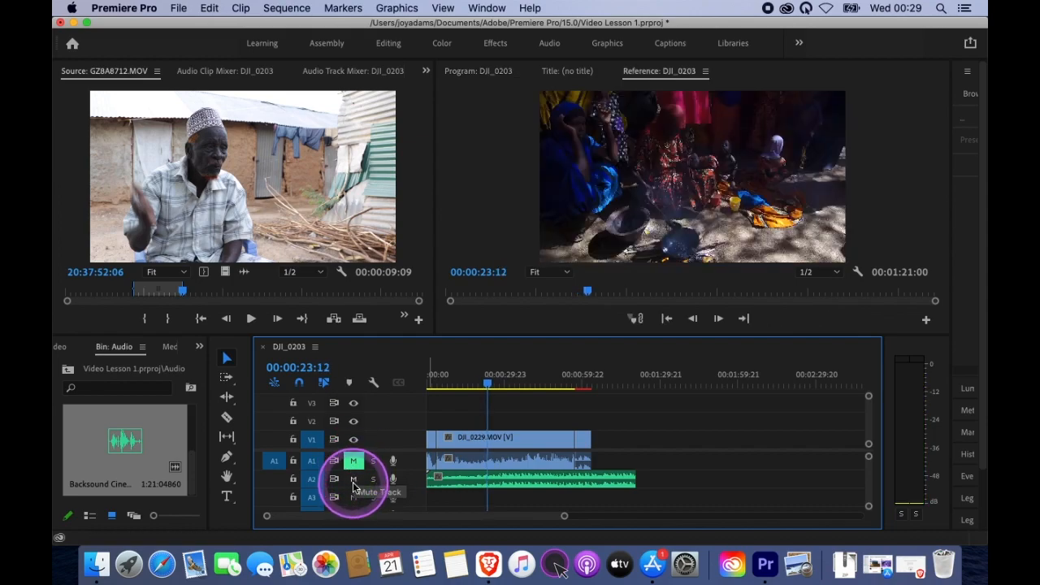
Mute track A2, unmute track A1, and play the opening part of the sequence to hear only the clip audio.
click(353, 484)
click(353, 462)
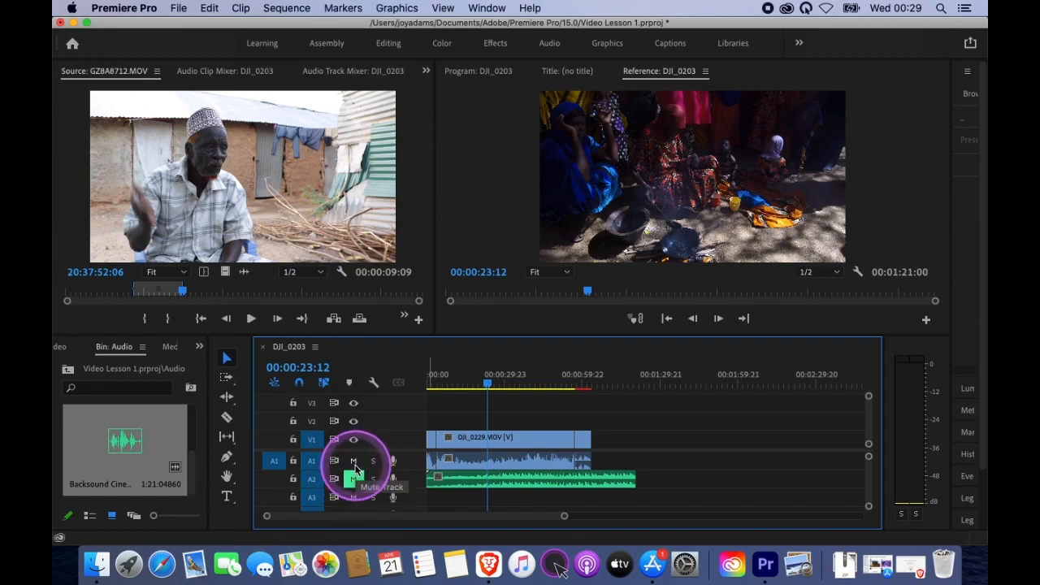
drag(487, 389, 462, 390)
key(space)
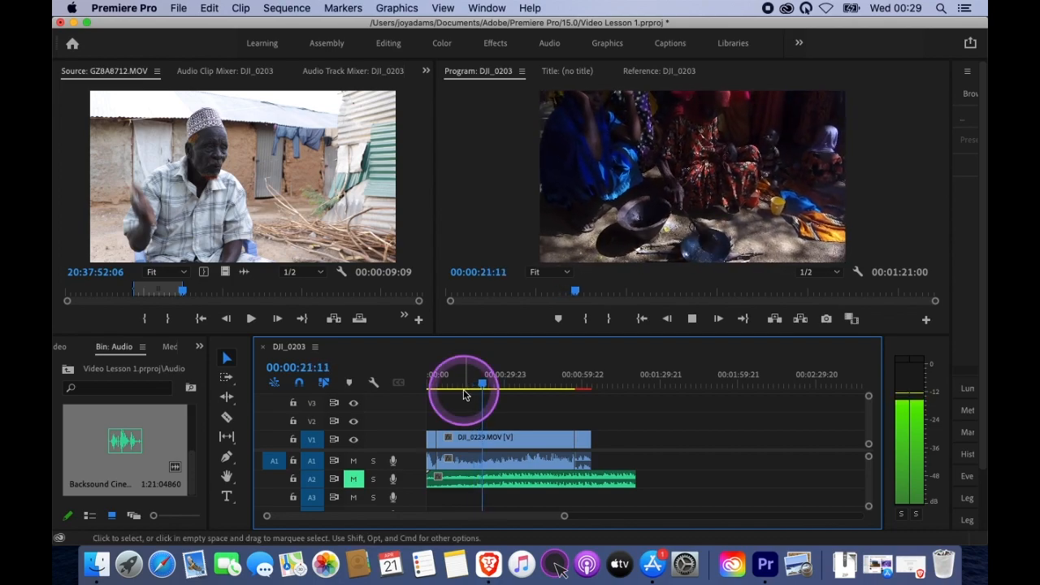
key(space)
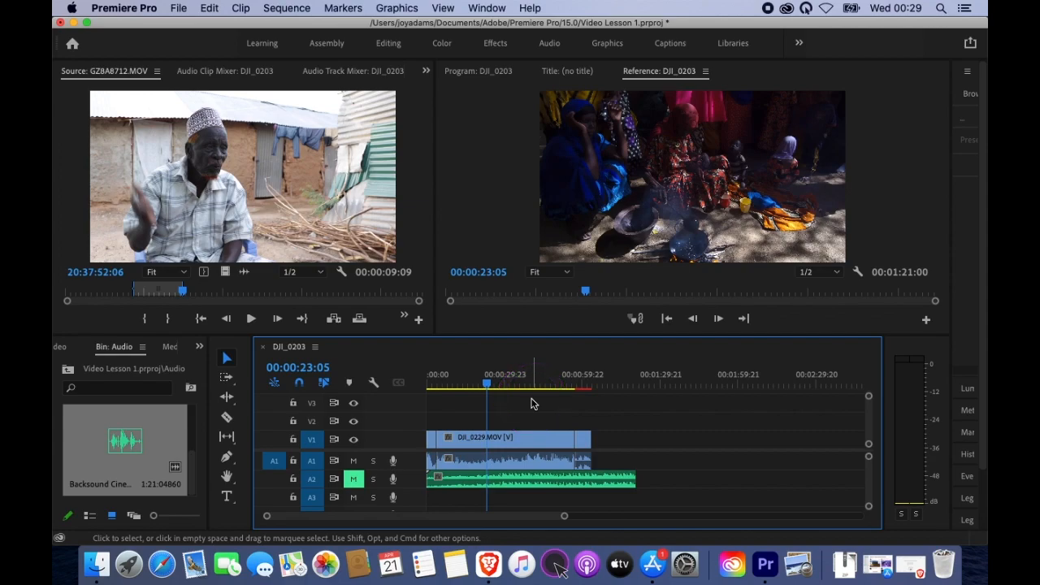
Open the Photos bin and place 3N1A0085.JPG on track V2 starting at 00:00:23:05.
click(68, 373)
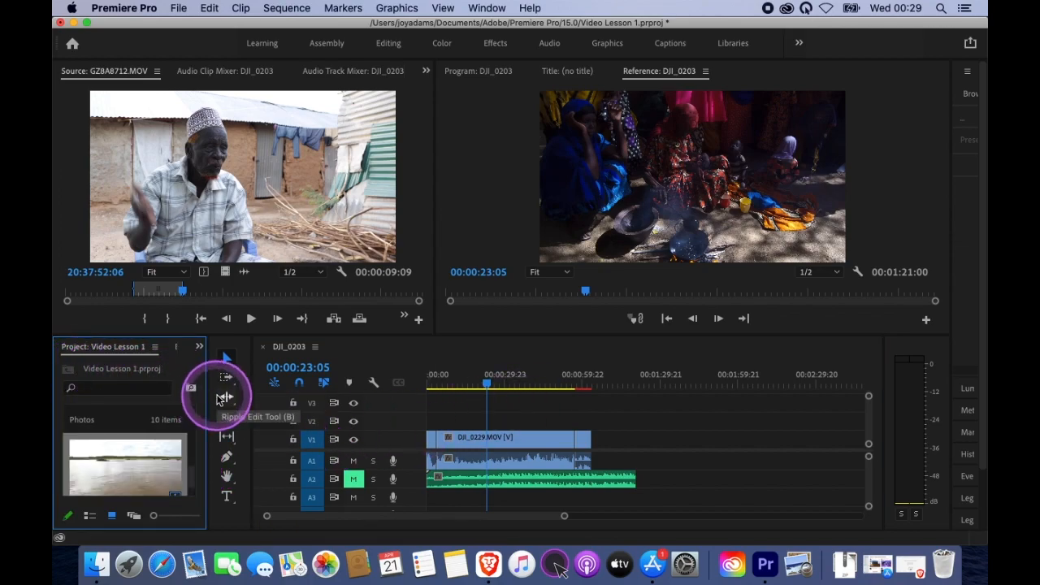
click(199, 347)
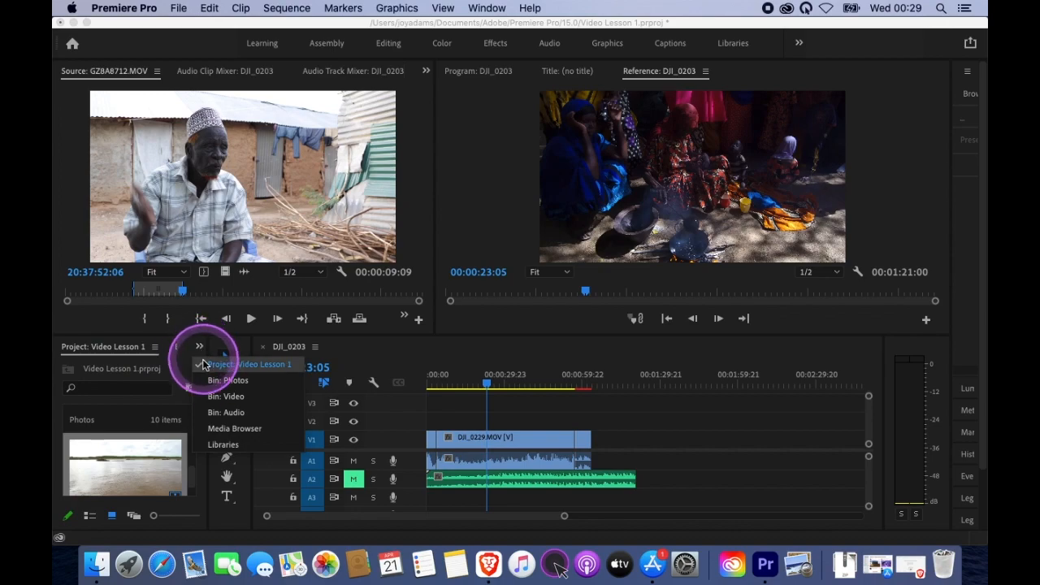
click(237, 380)
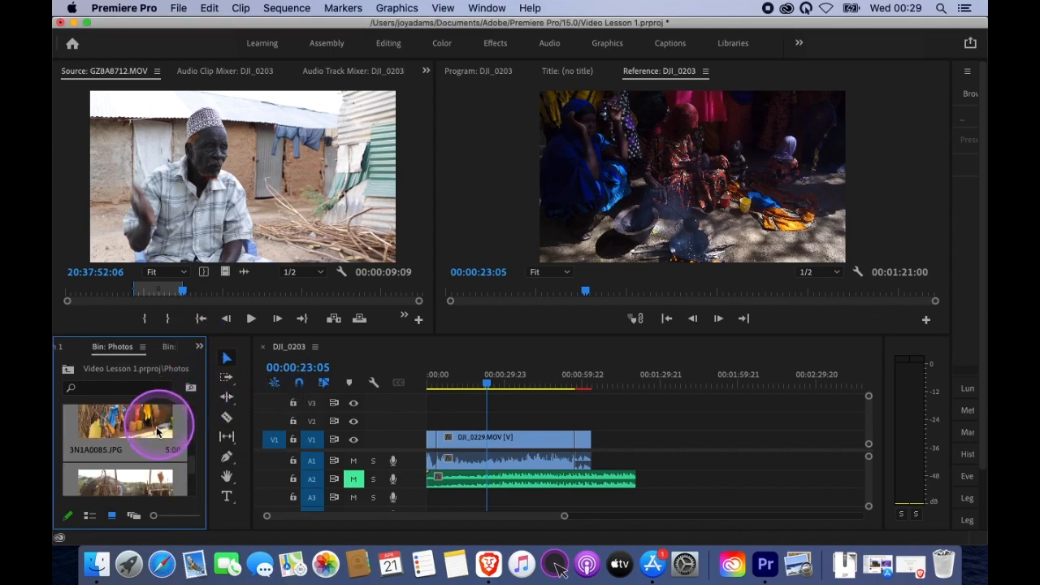
drag(123, 425, 128, 427)
drag(358, 443, 494, 418)
Place another photo on V2 above the later part of DJI_0229.MOV, and 3N1A0084.JPG above the start of the GZ8A8712.MOV clip.
drag(190, 457, 198, 476)
drag(144, 434, 541, 420)
drag(196, 477, 196, 419)
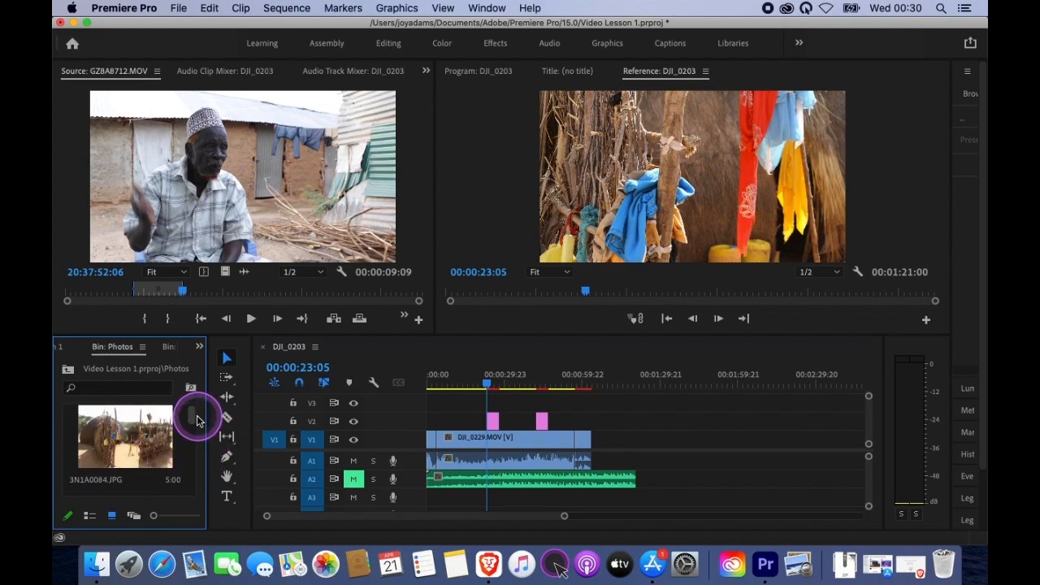
drag(126, 437, 573, 424)
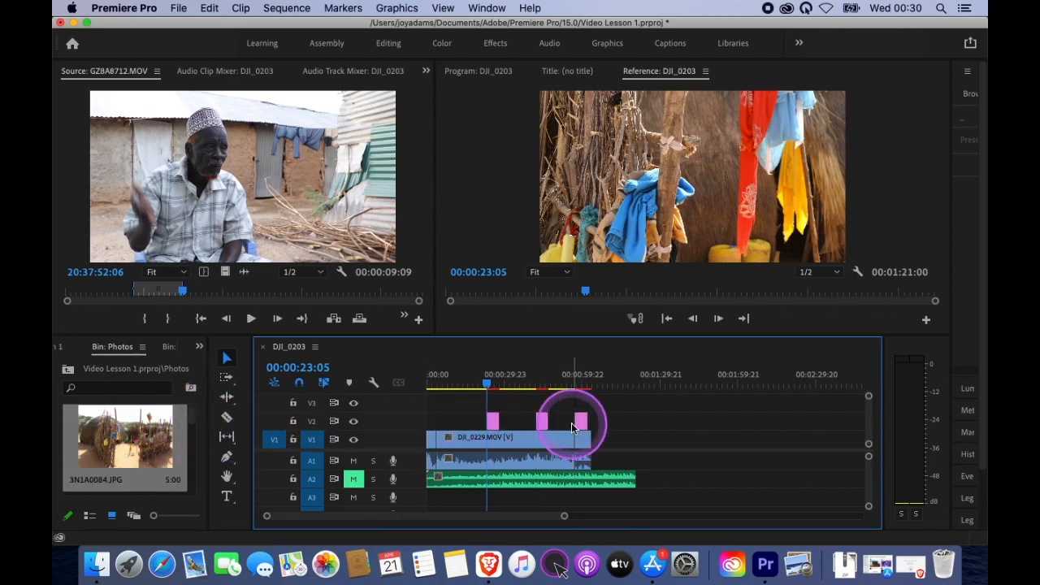
Play the sequence across the first and second photos on V2 to review how they cover the video.
click(474, 384)
drag(563, 515, 514, 511)
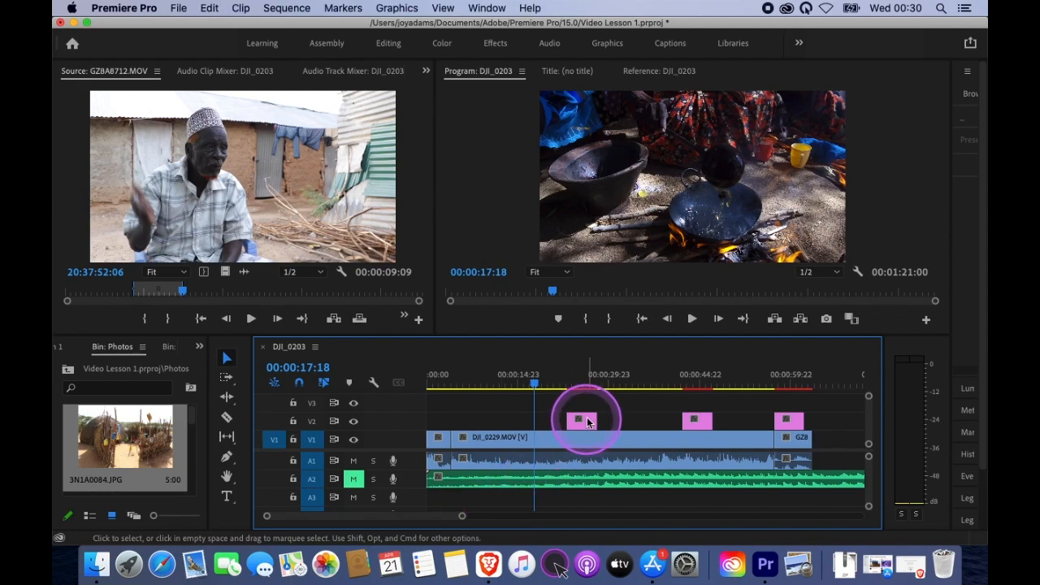
click(558, 385)
key(space)
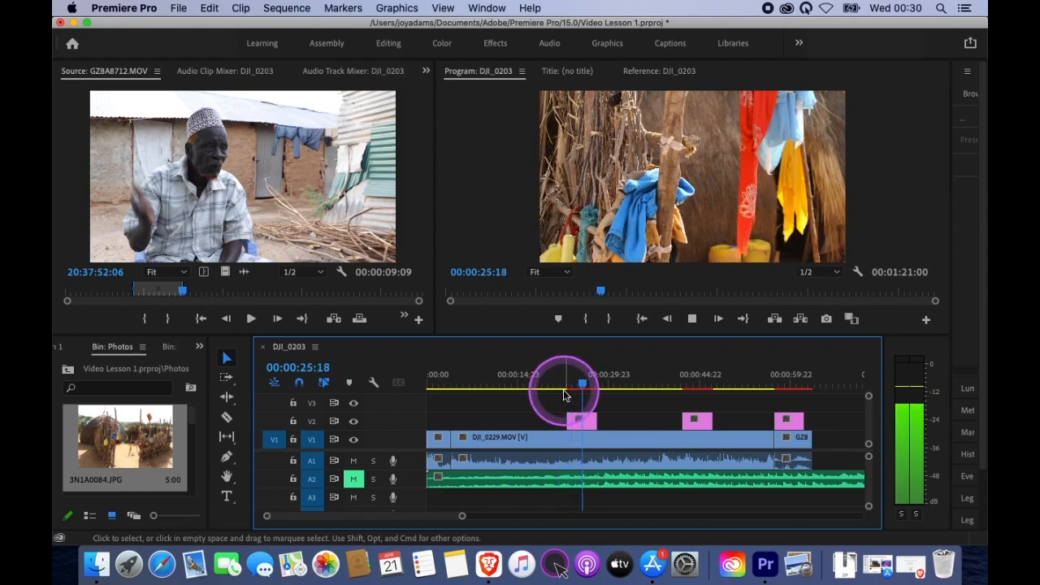
key(space)
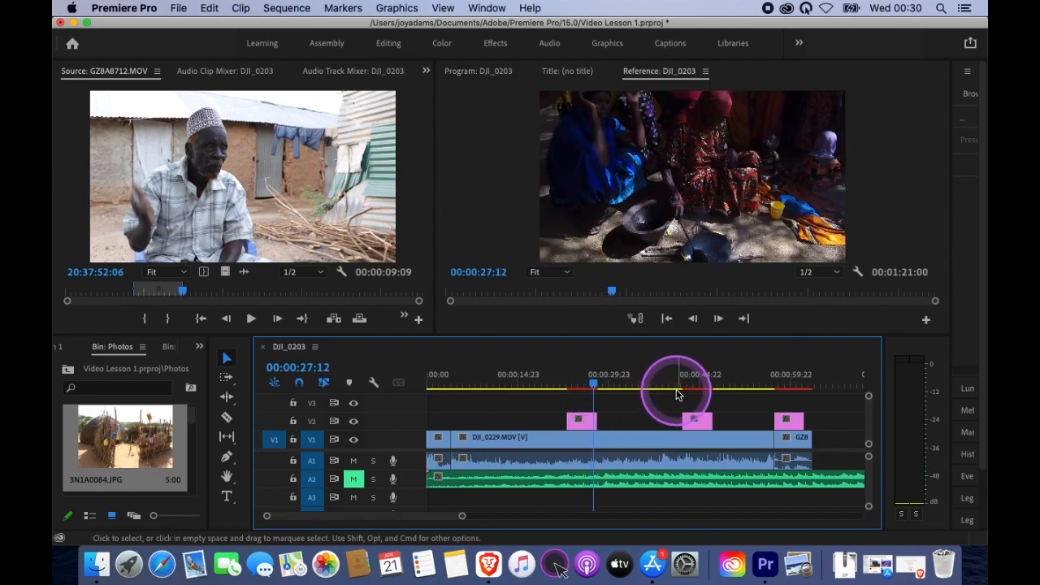
click(674, 389)
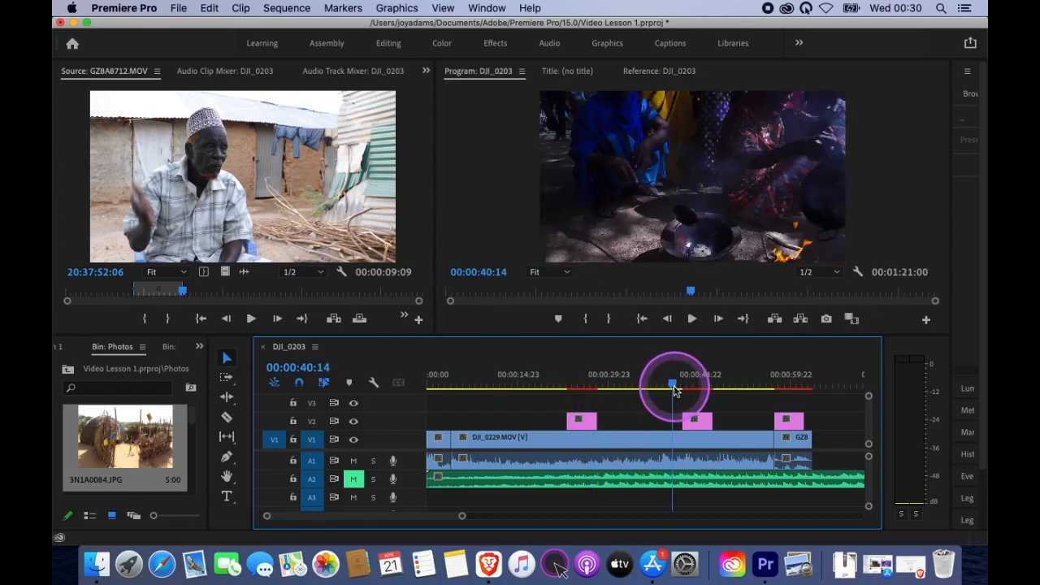
key(space)
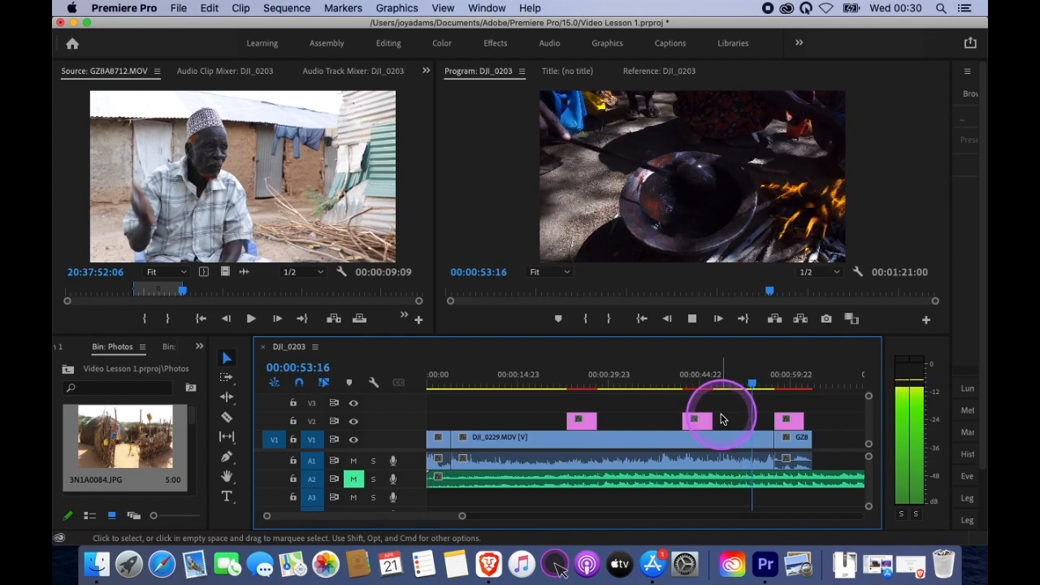
key(space)
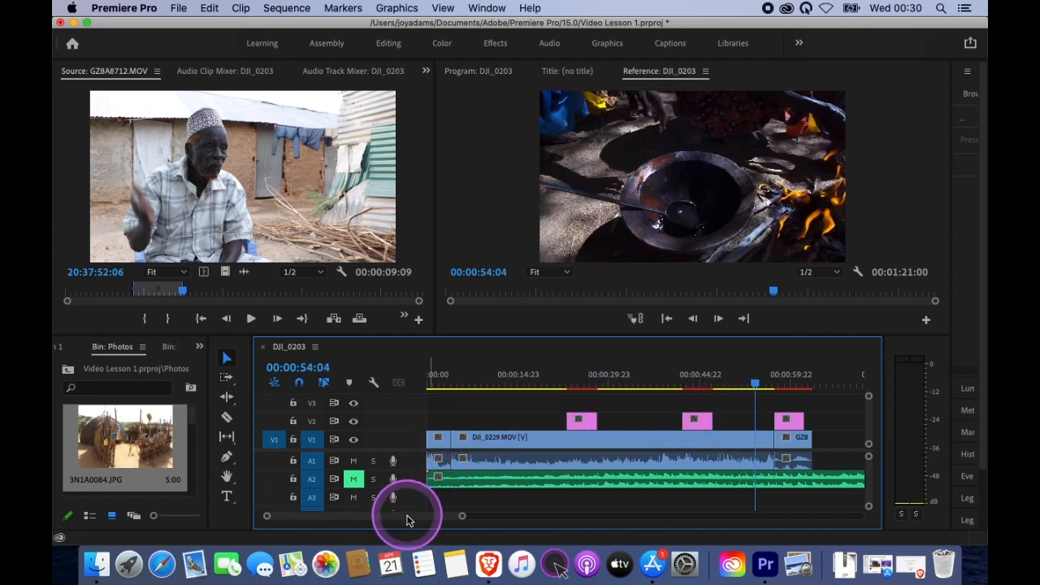
Open the media export settings for the sequence and use the QuickTime format with the Adobe Stock 4K DCI with Audio (Apple ProRes 422 HQ) preset.
mouse_move(457, 515)
mouse_down()
mouse_move(480, 515)
mouse_move(464, 517)
mouse_up()
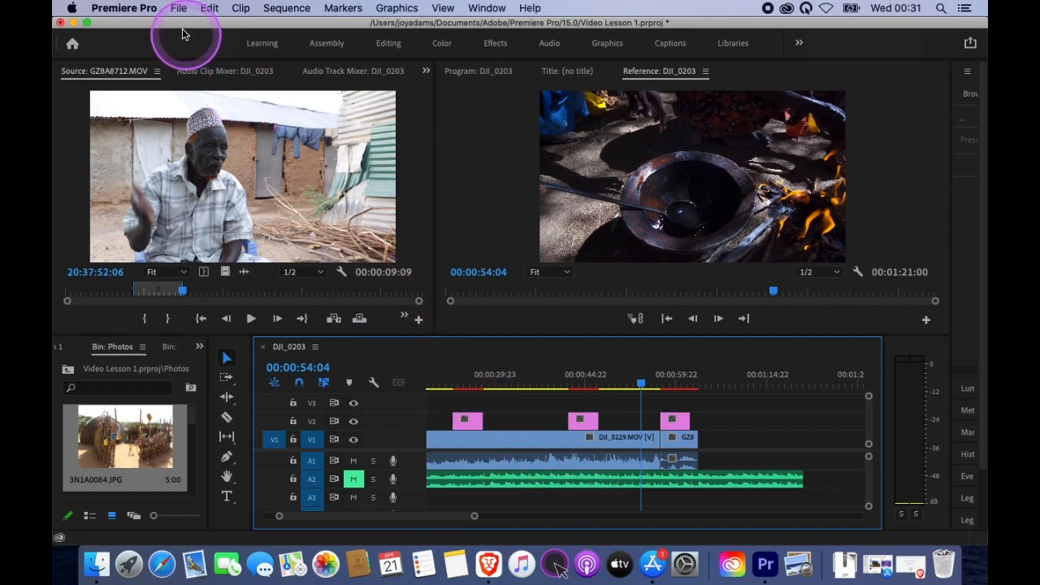
click(178, 8)
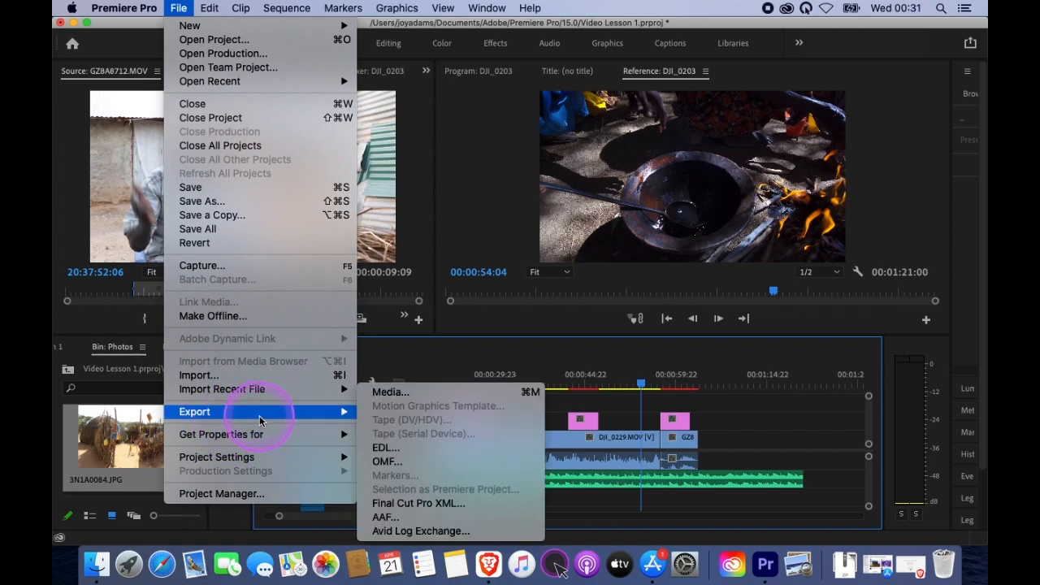
mouse_move(224, 393)
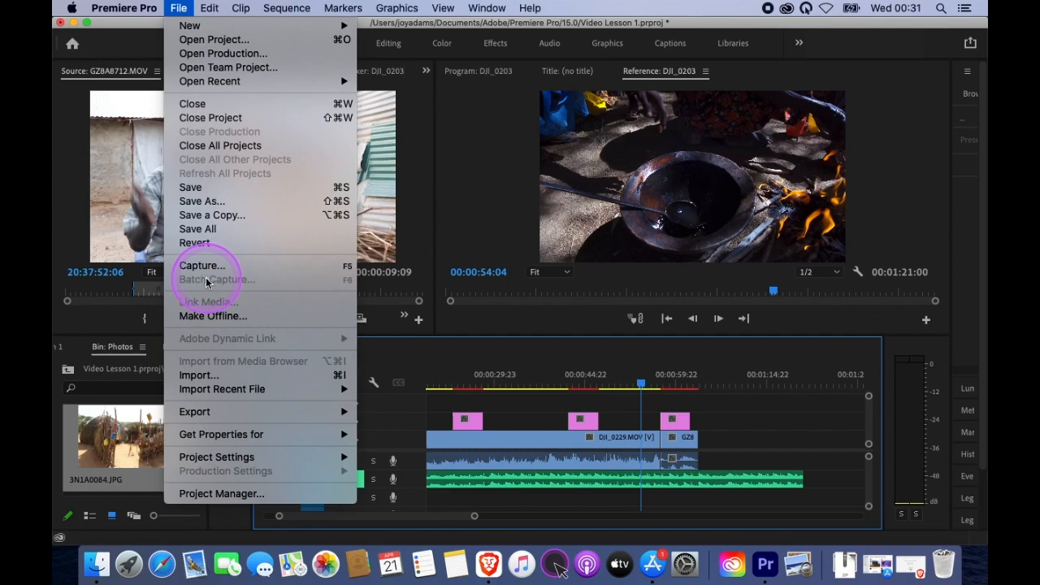
mouse_move(239, 415)
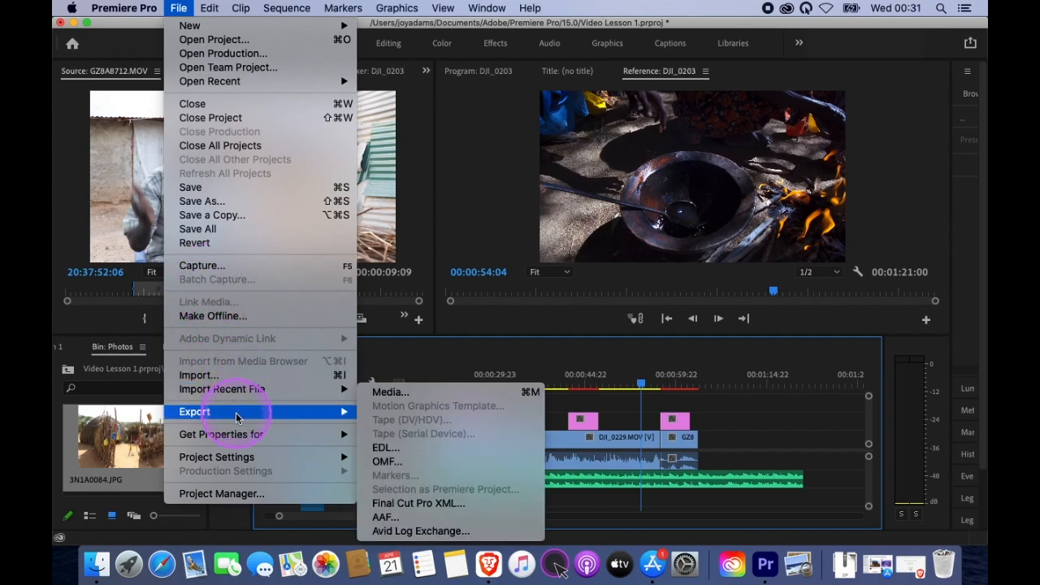
click(401, 393)
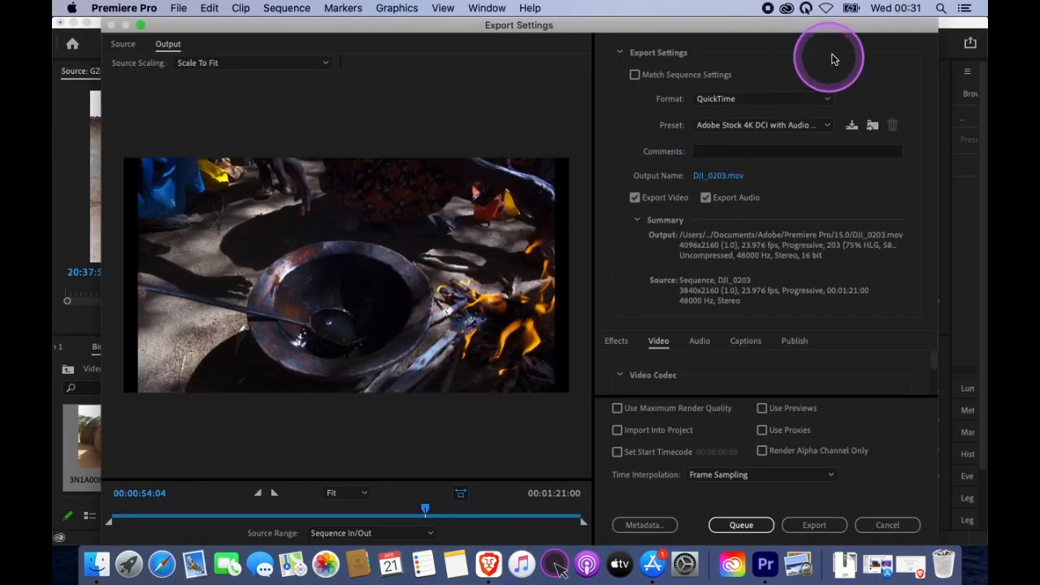
click(827, 101)
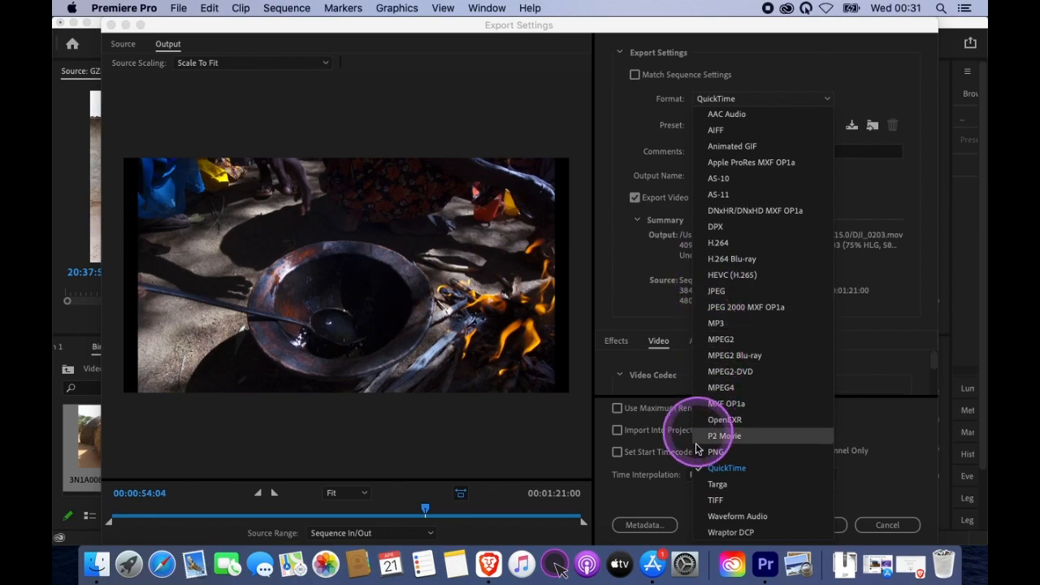
click(724, 472)
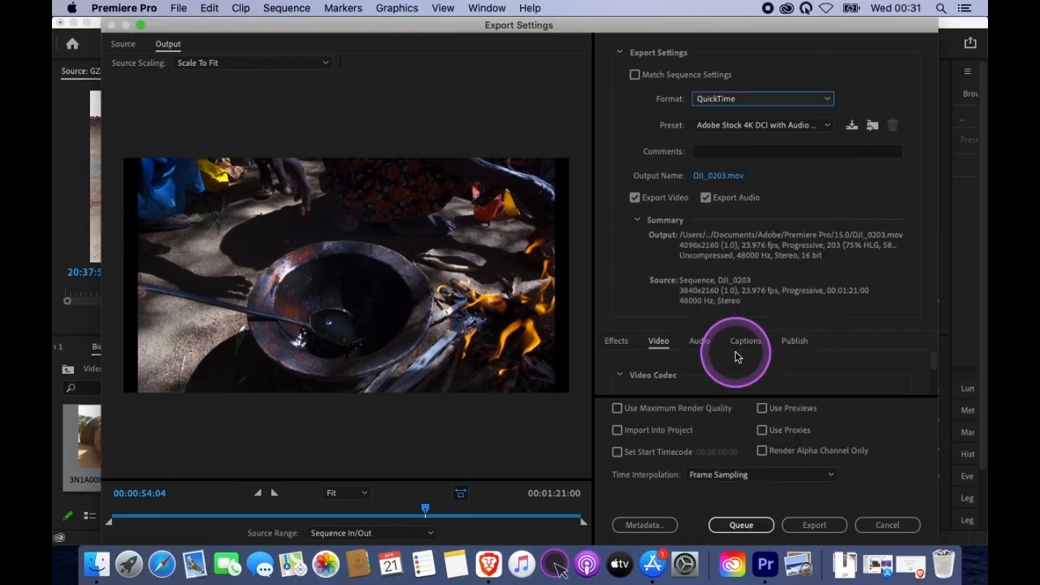
click(823, 127)
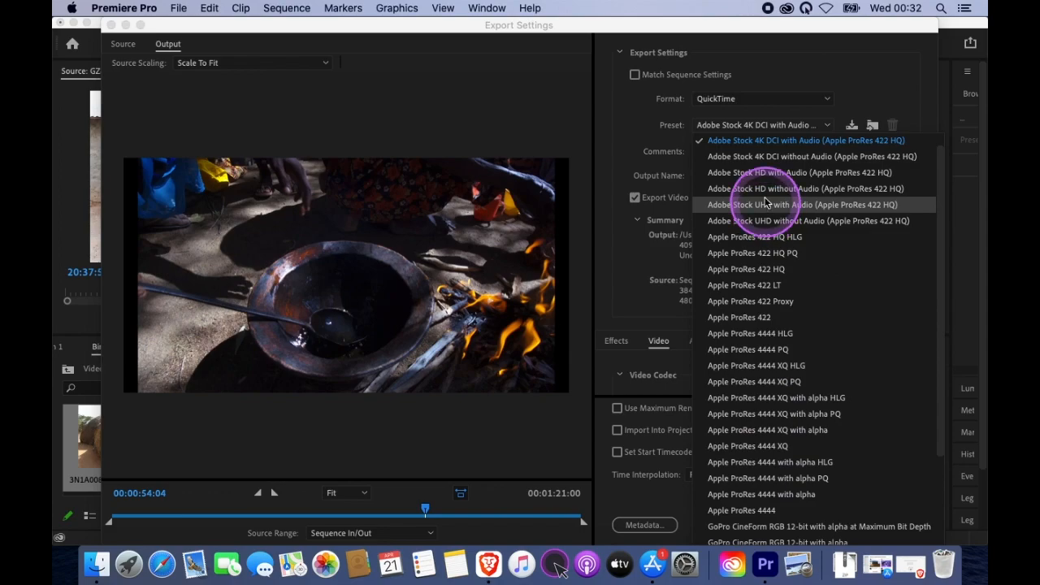
click(824, 127)
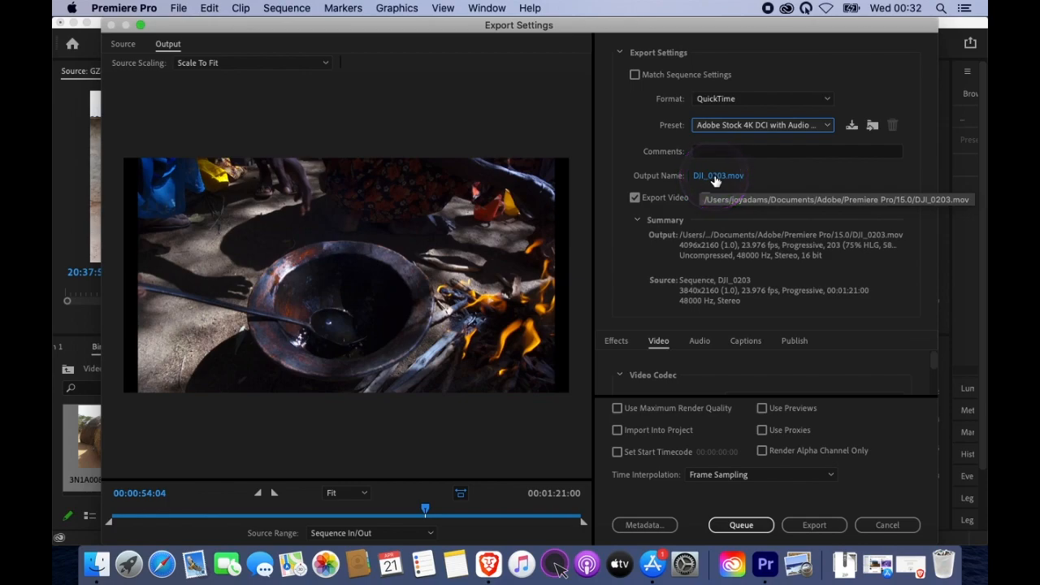
Name the output file My first class, save it to the Desktop as Video Files (*.mov), and export the sequence.
click(719, 177)
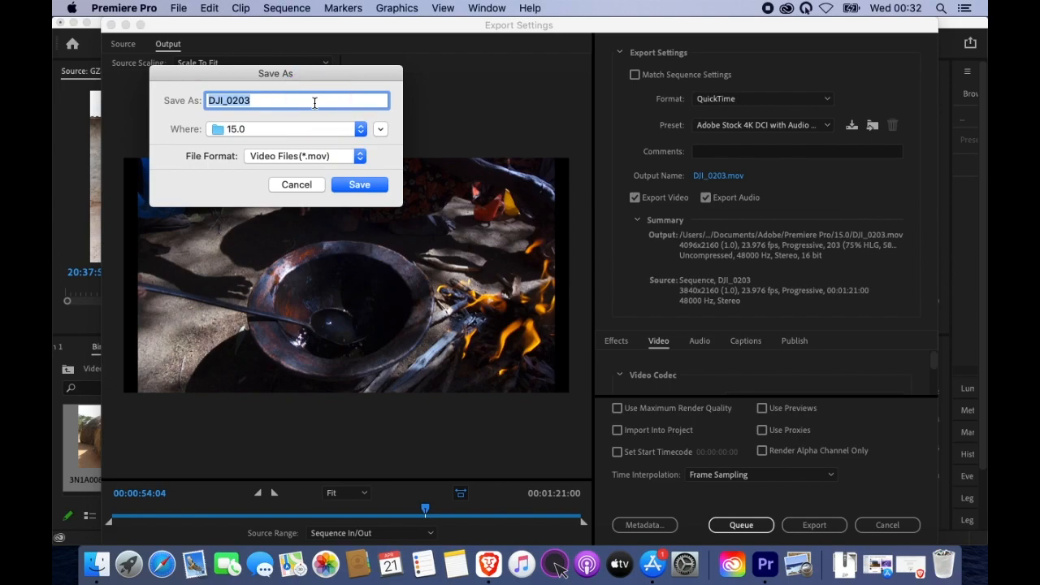
text(My first class)
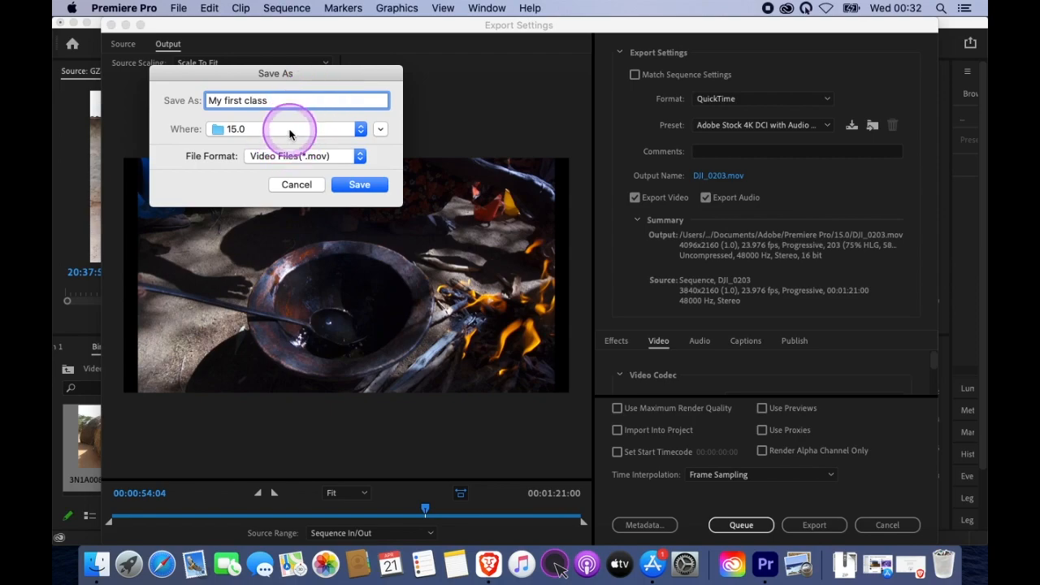
click(290, 131)
drag(290, 134, 258, 272)
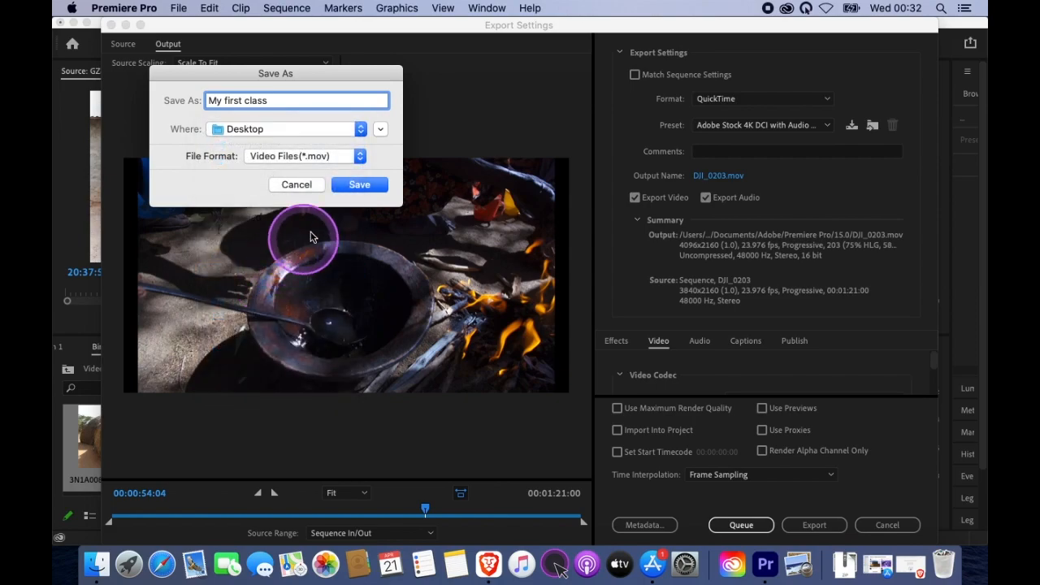
click(359, 183)
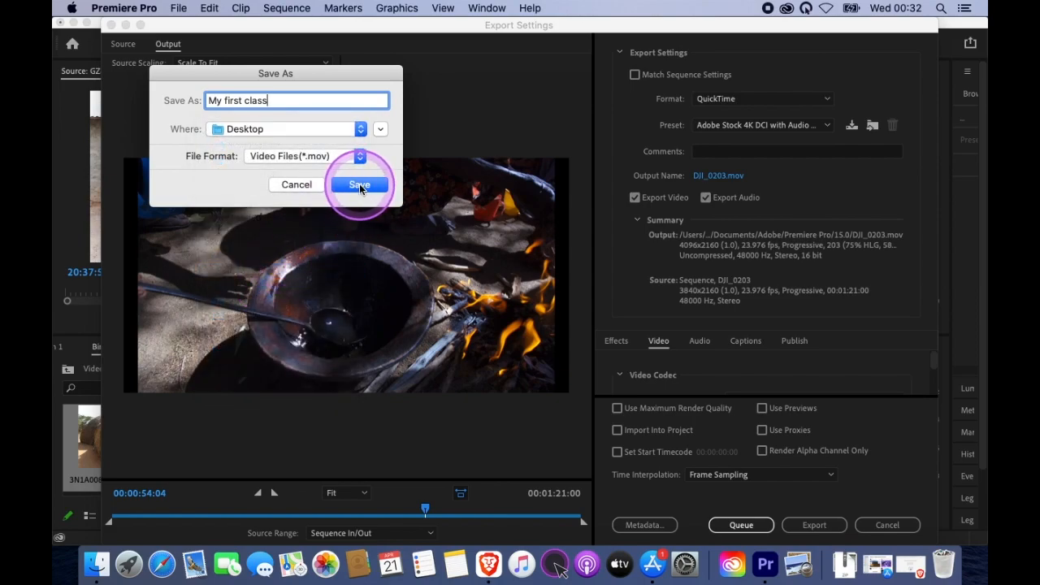
click(360, 162)
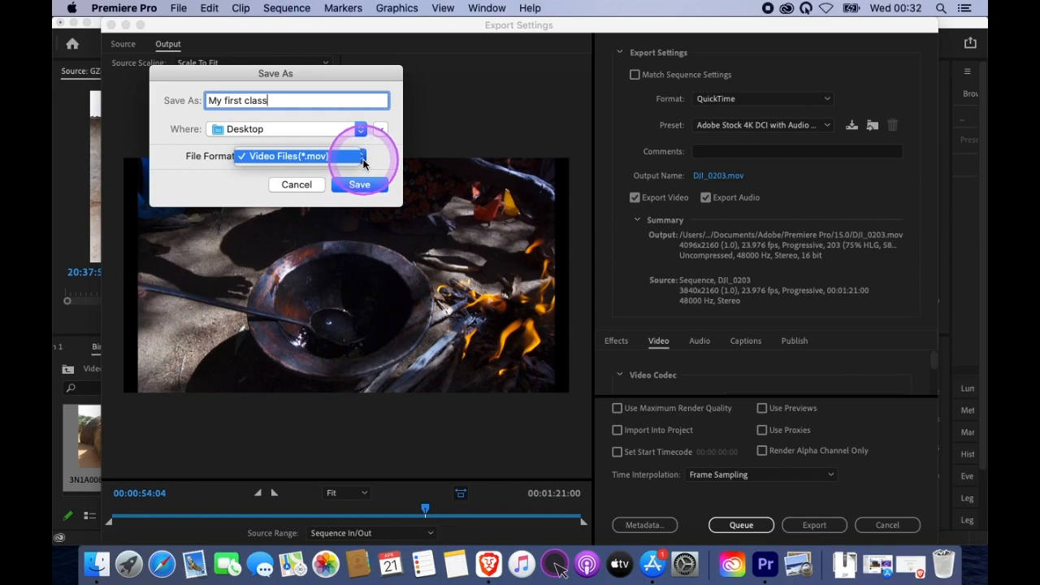
click(360, 158)
click(360, 184)
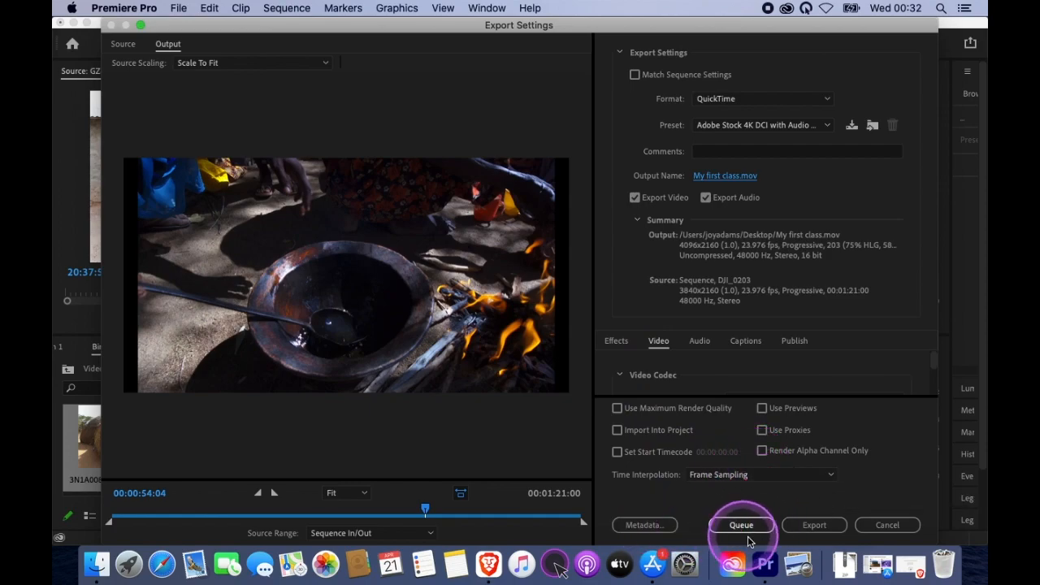
click(813, 525)
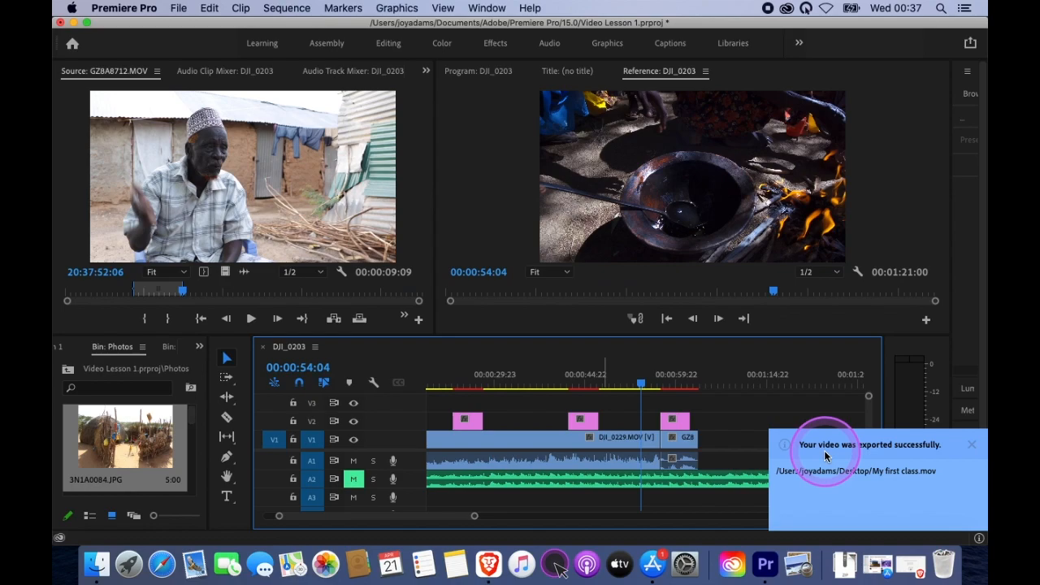
key(fn)
key(fn)
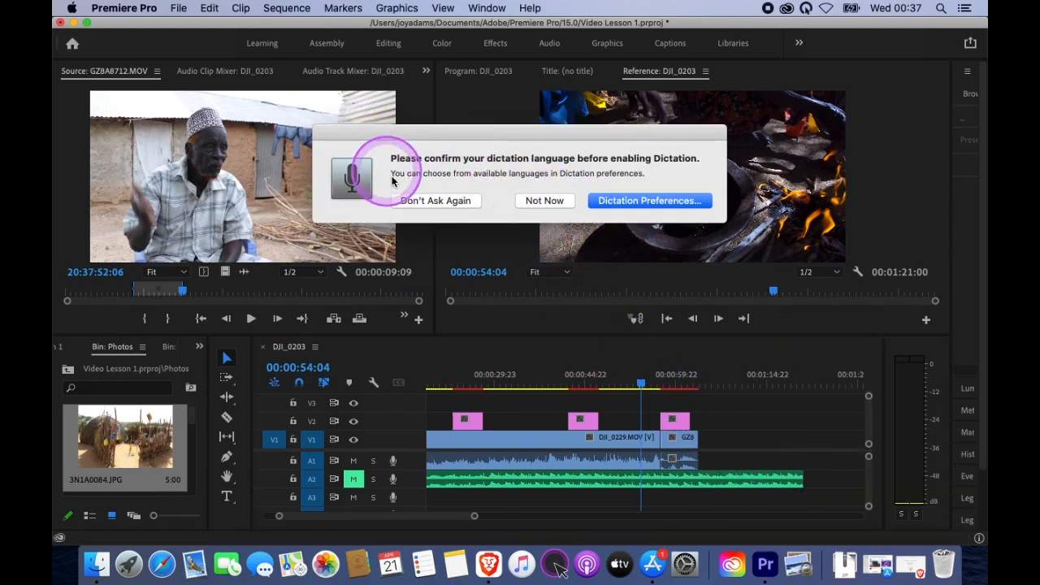
click(537, 202)
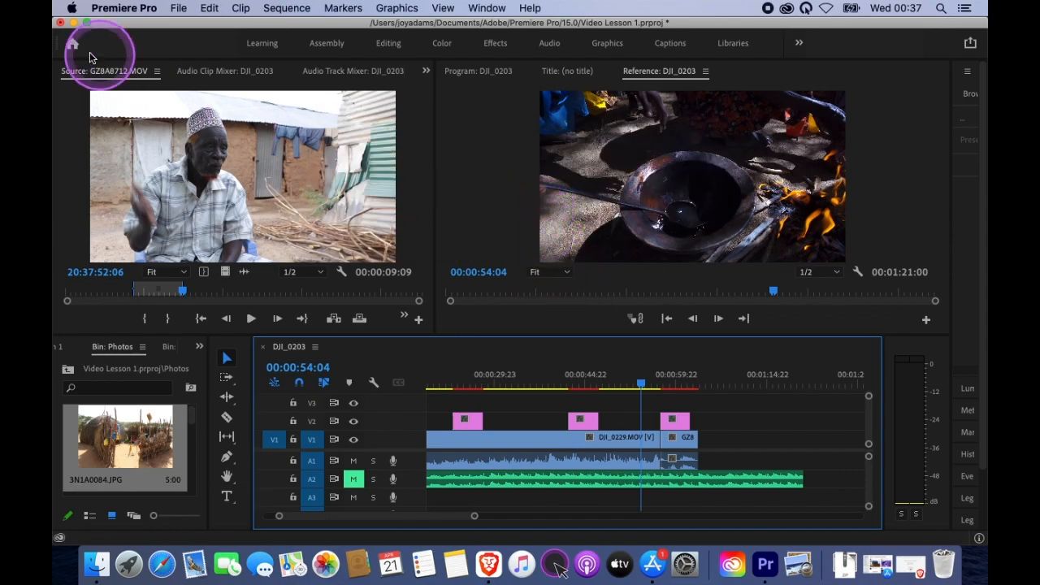
Minimize the project window, open the exported My first class.mov from the Desktop in QuickTime Player, and start playback.
click(73, 23)
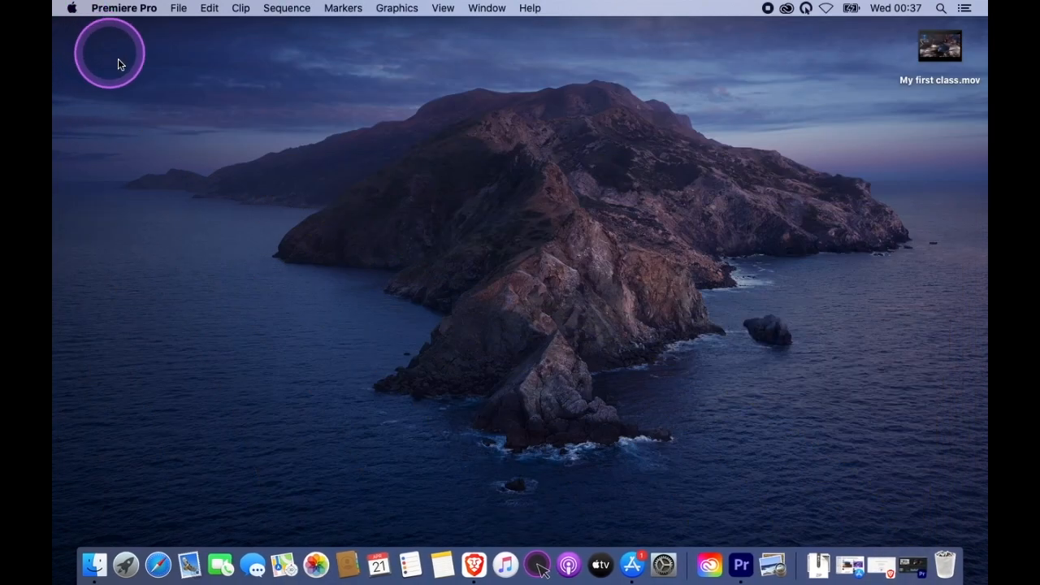
double_click(943, 51)
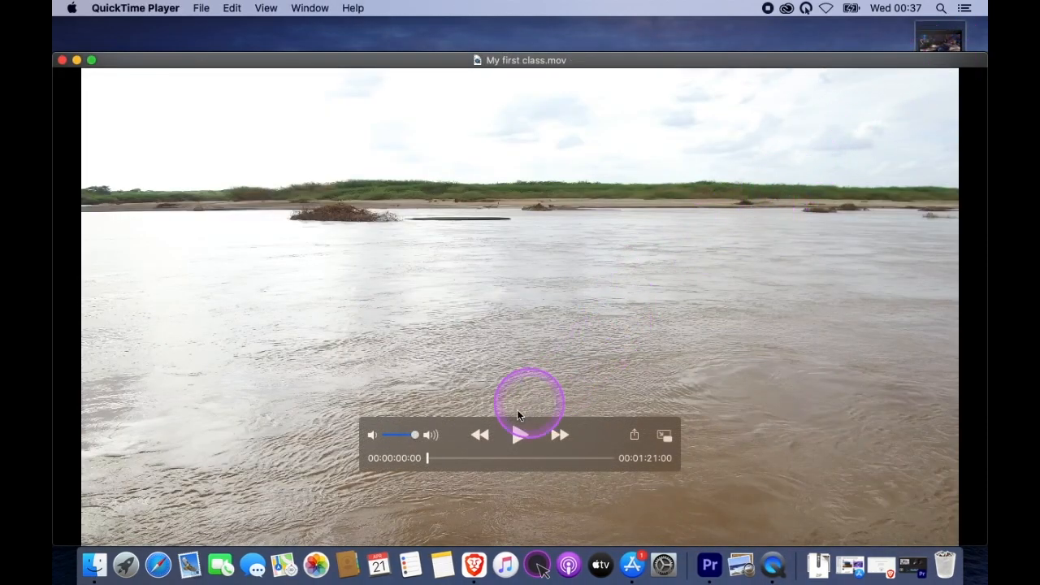
click(520, 435)
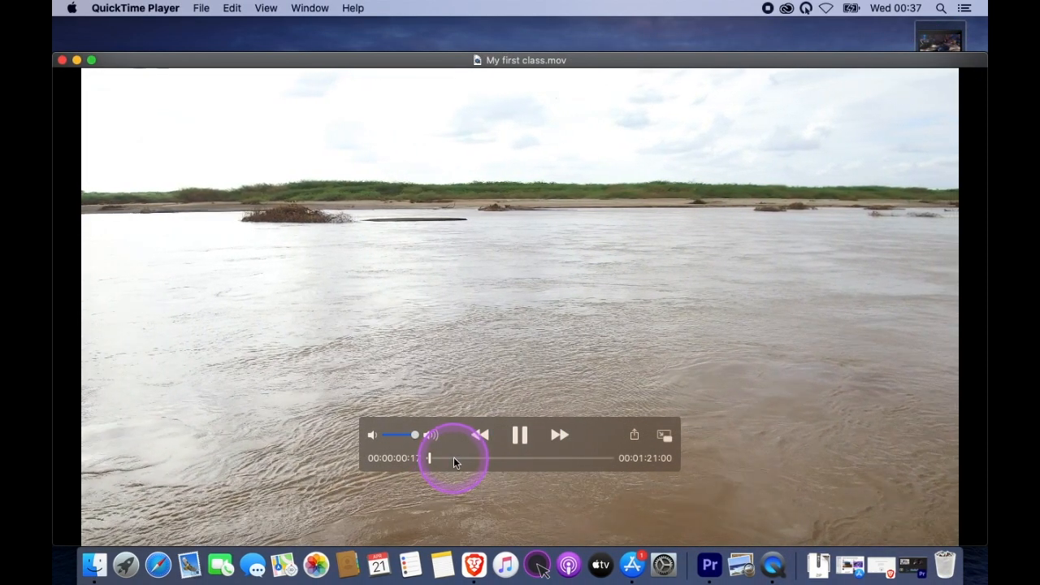
Skip through the exported video to check its photos, clips and ending, and pause playback near the end.
click(466, 459)
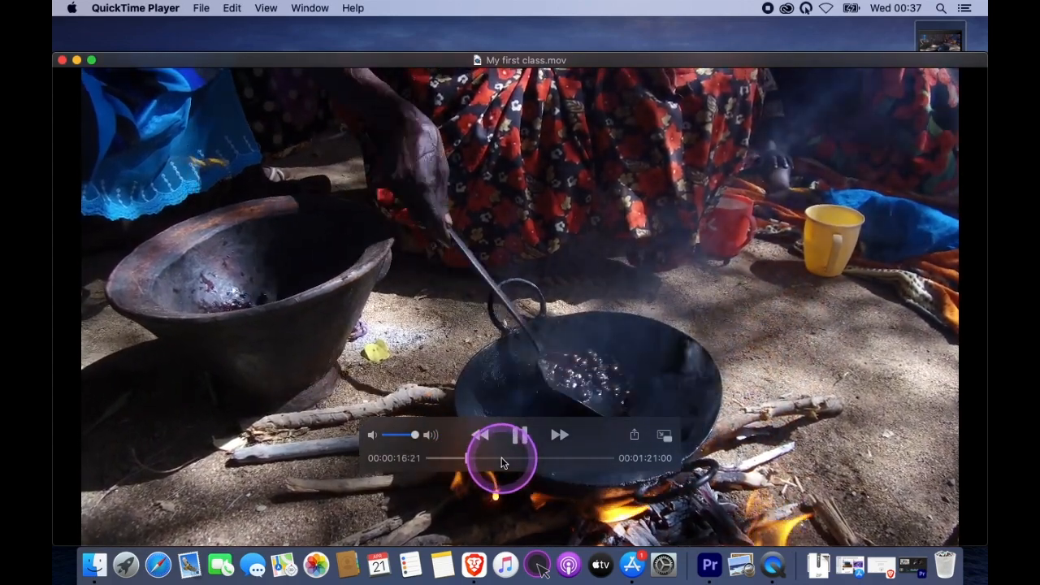
click(501, 459)
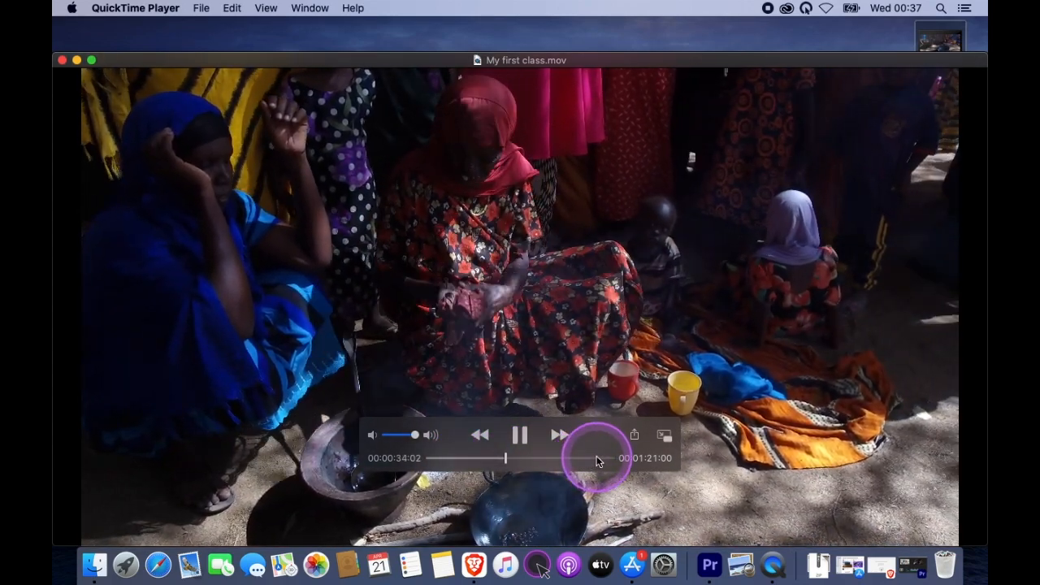
click(597, 459)
drag(593, 458, 563, 460)
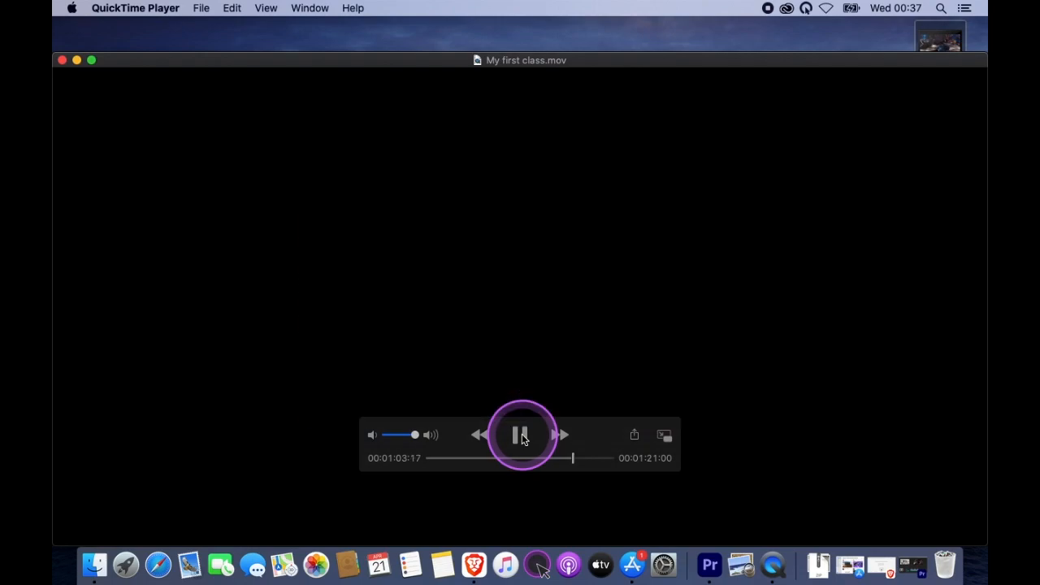
click(523, 438)
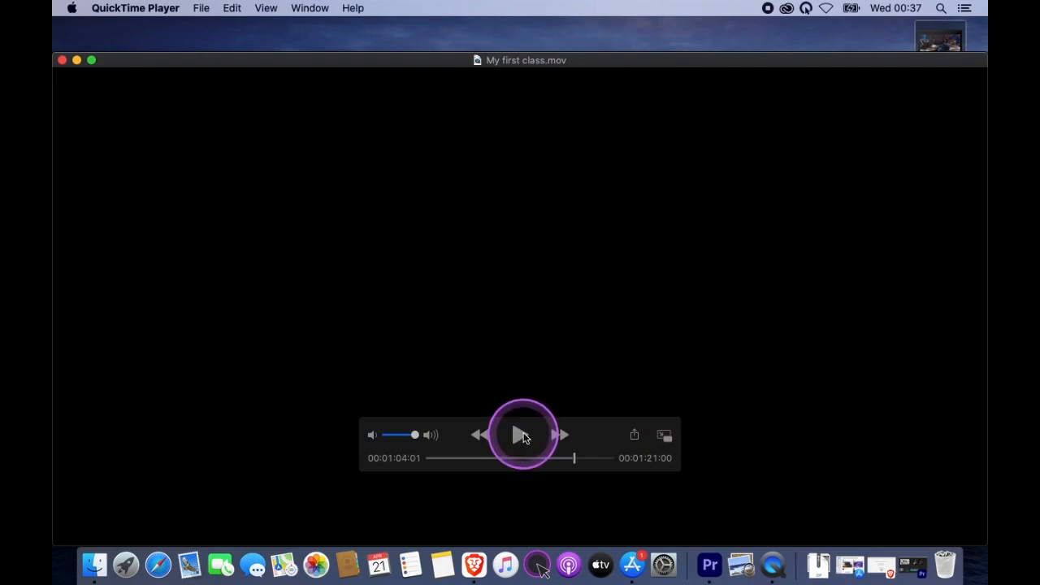